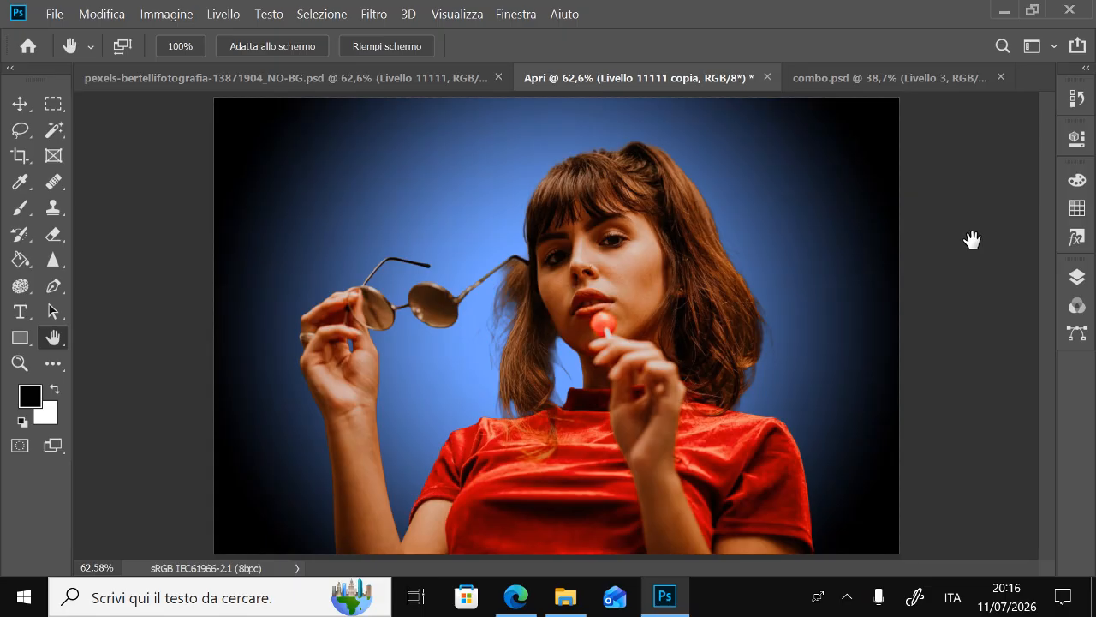
Open the contents of the smart object layer, examine its cut-out subject, hidden image and gradient fill layers, and close it
click(1077, 277)
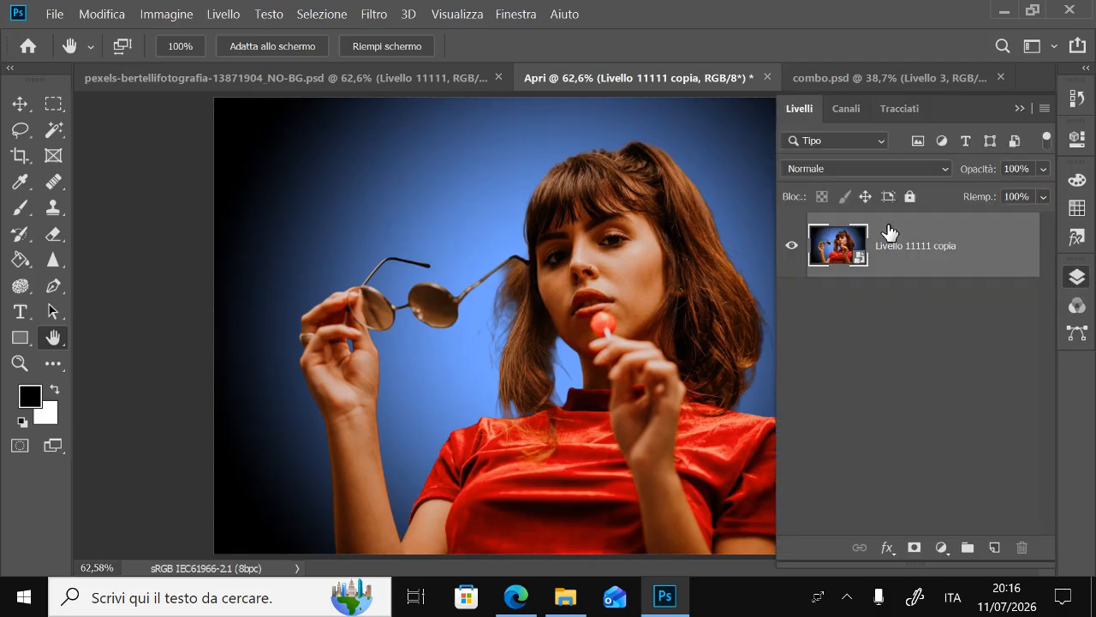
double_click(854, 268)
click(644, 445)
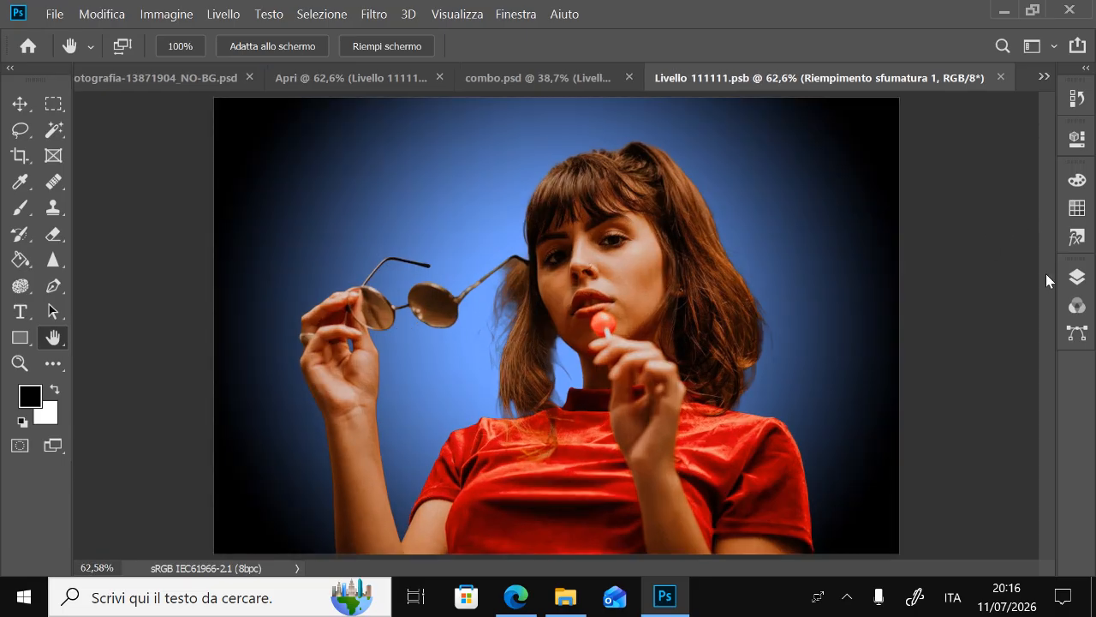
click(1076, 277)
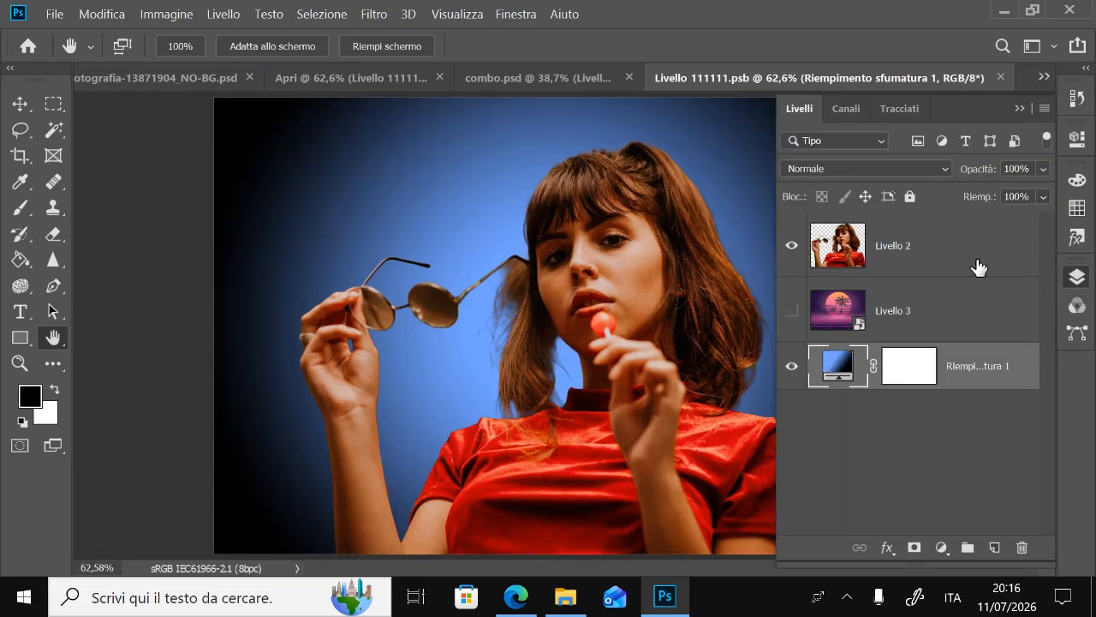
click(872, 253)
click(838, 373)
click(831, 261)
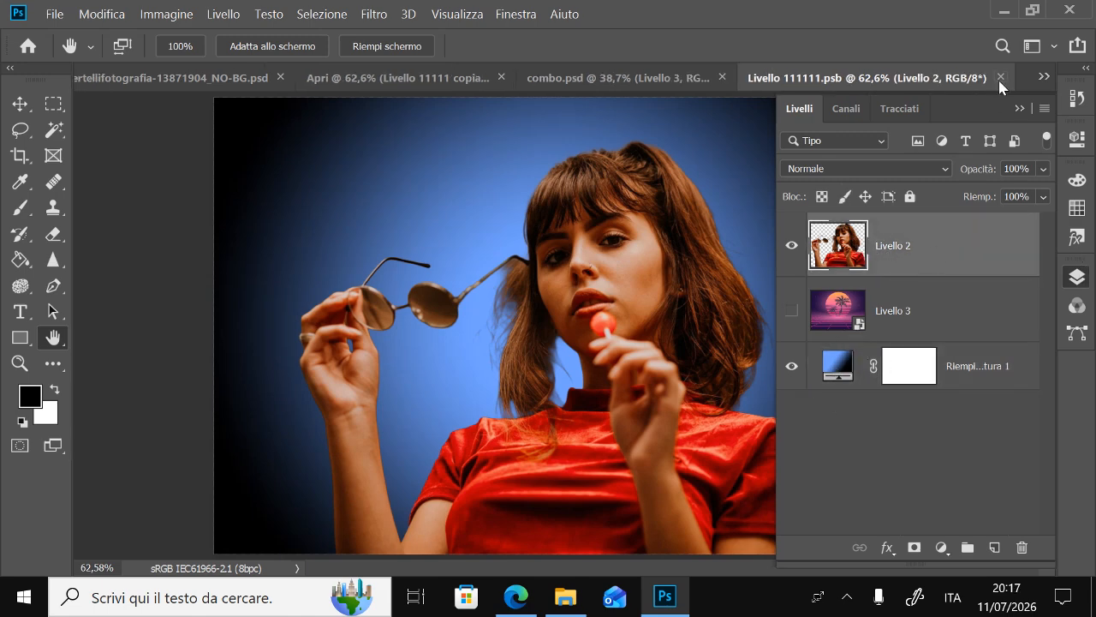
click(1001, 78)
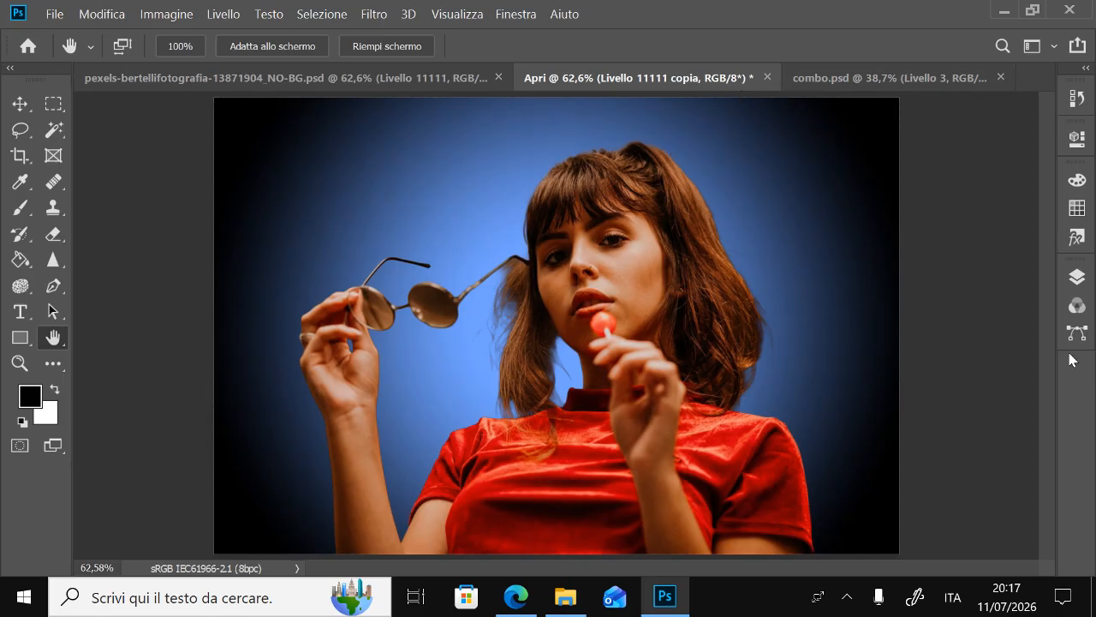
Duplicate the smart object layer and exclude the red channel from the copy in its blending options
click(1071, 274)
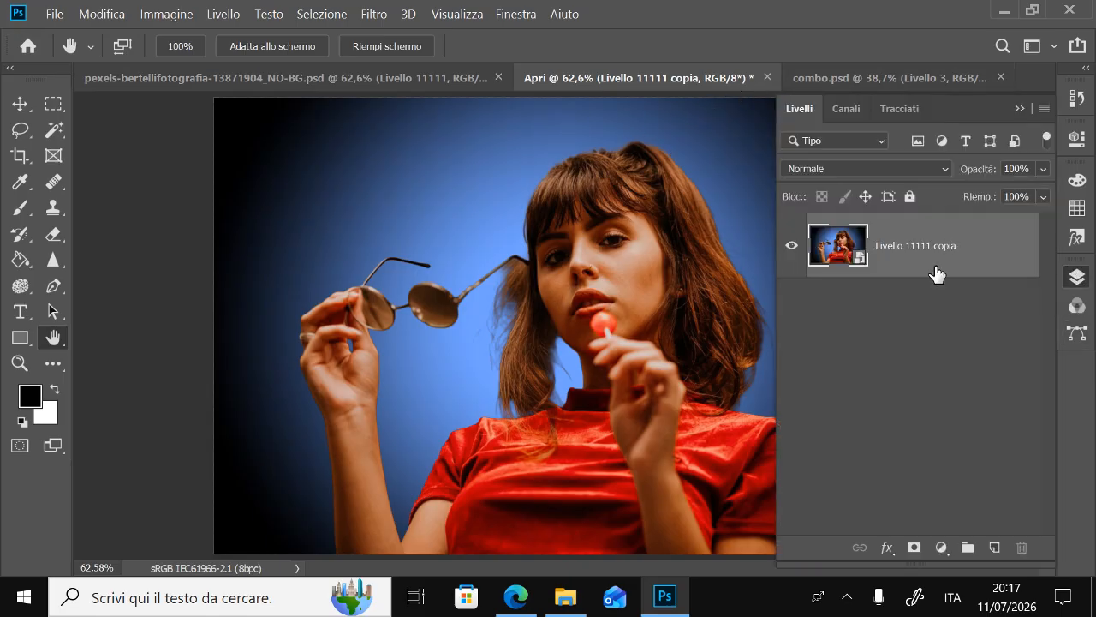
drag(982, 248, 995, 546)
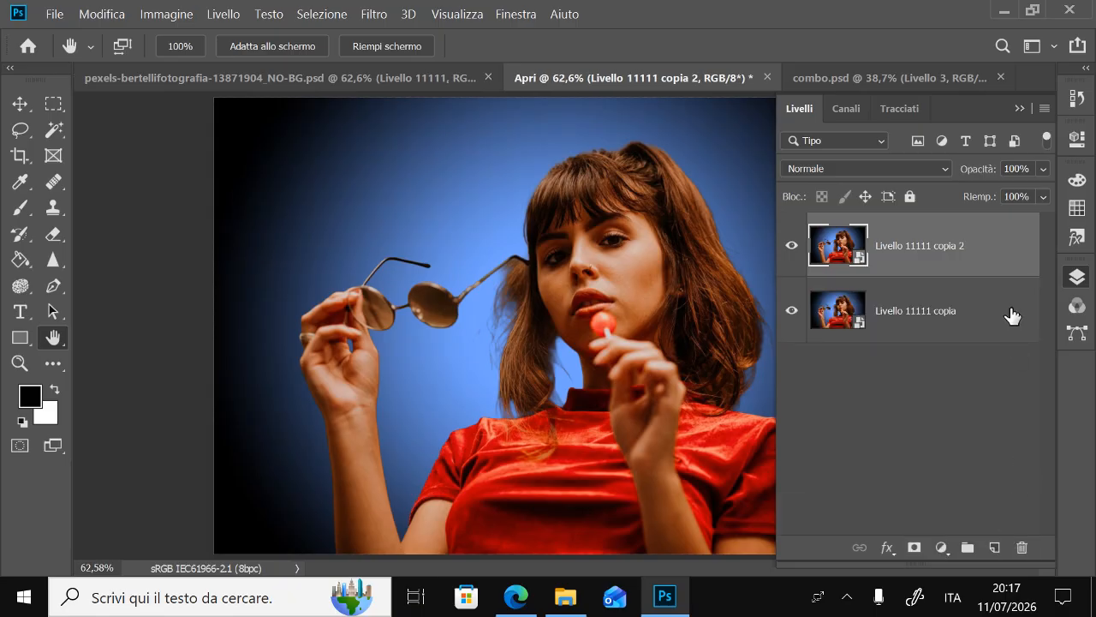
double_click(1008, 248)
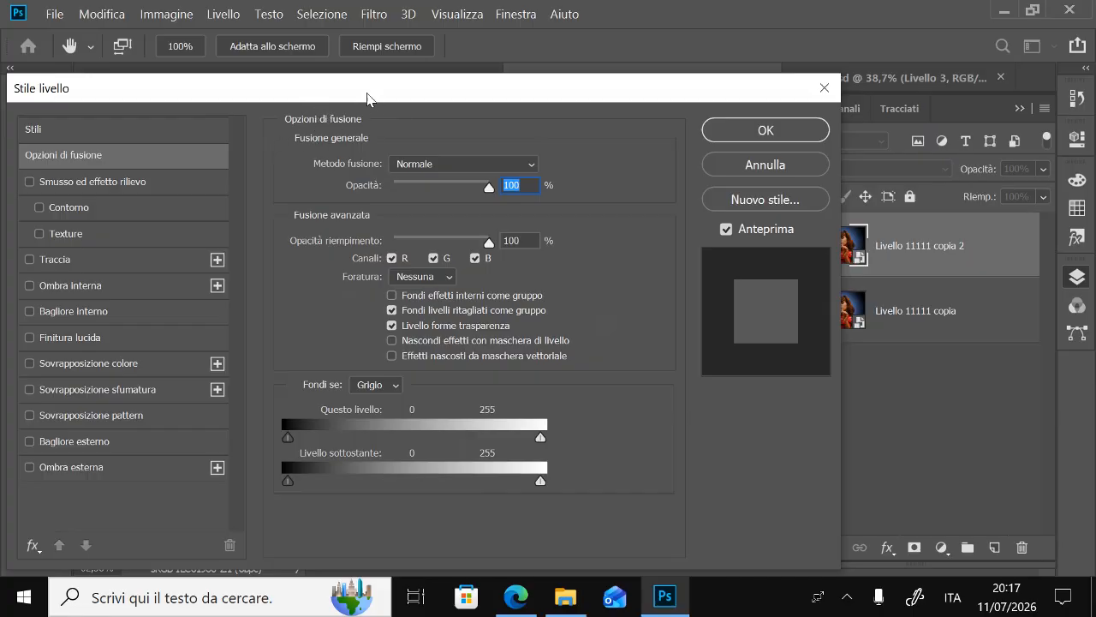
drag(372, 98, 274, 126)
click(1077, 277)
drag(431, 124, 399, 117)
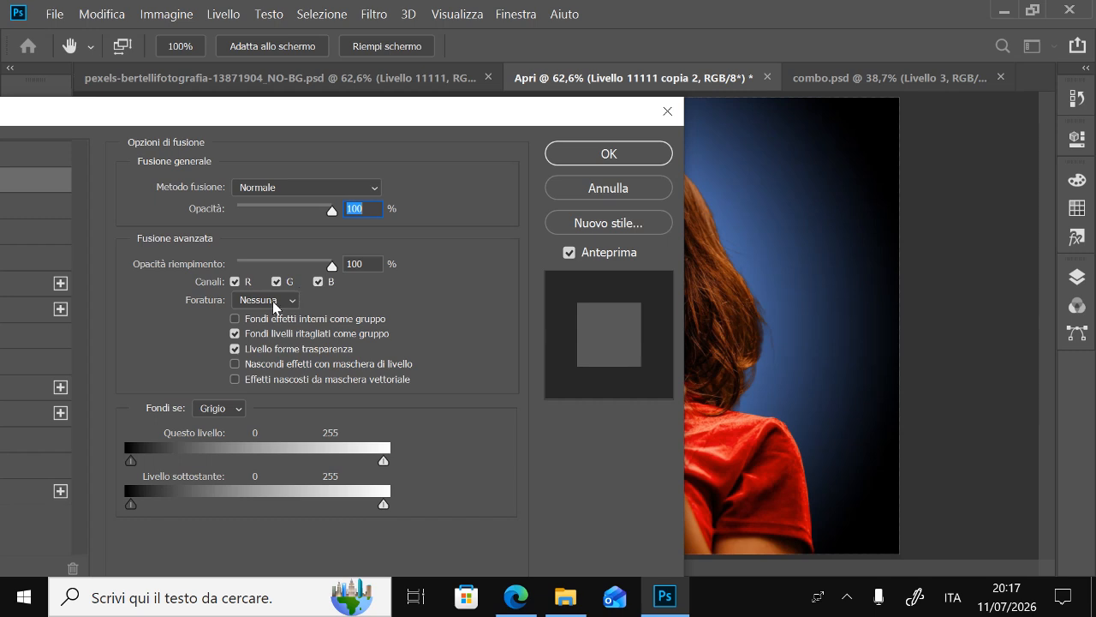
click(235, 283)
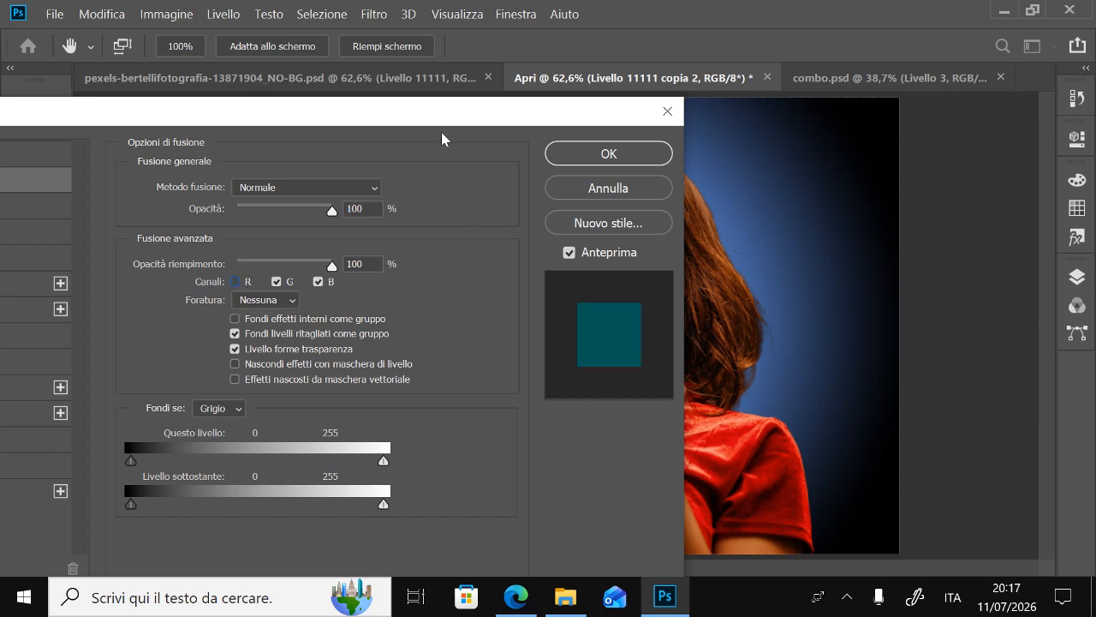
drag(436, 120, 363, 131)
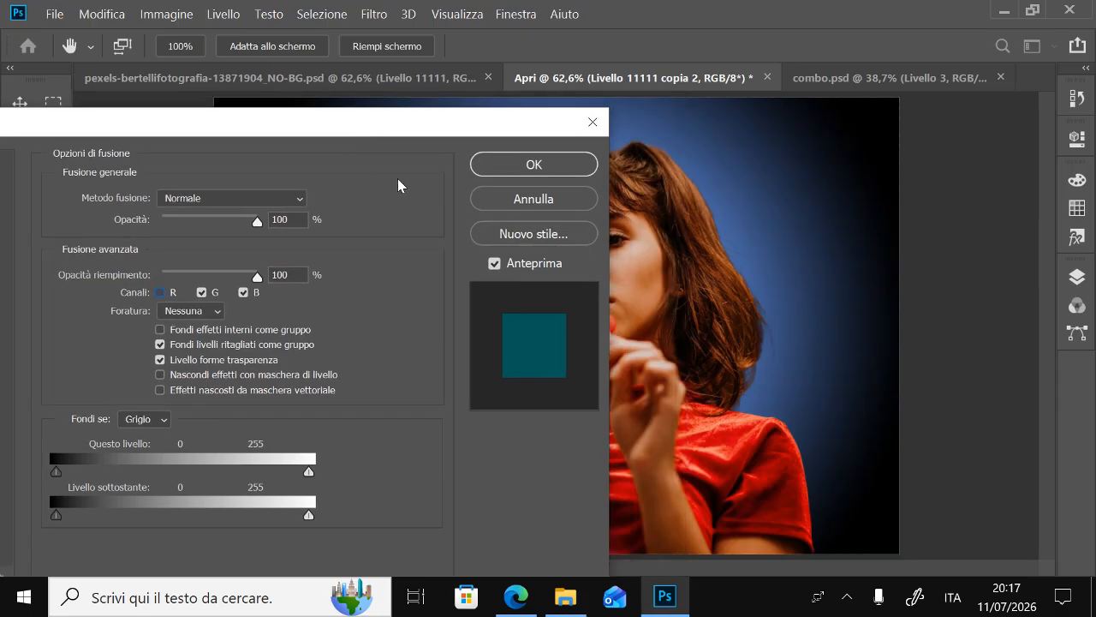
click(507, 171)
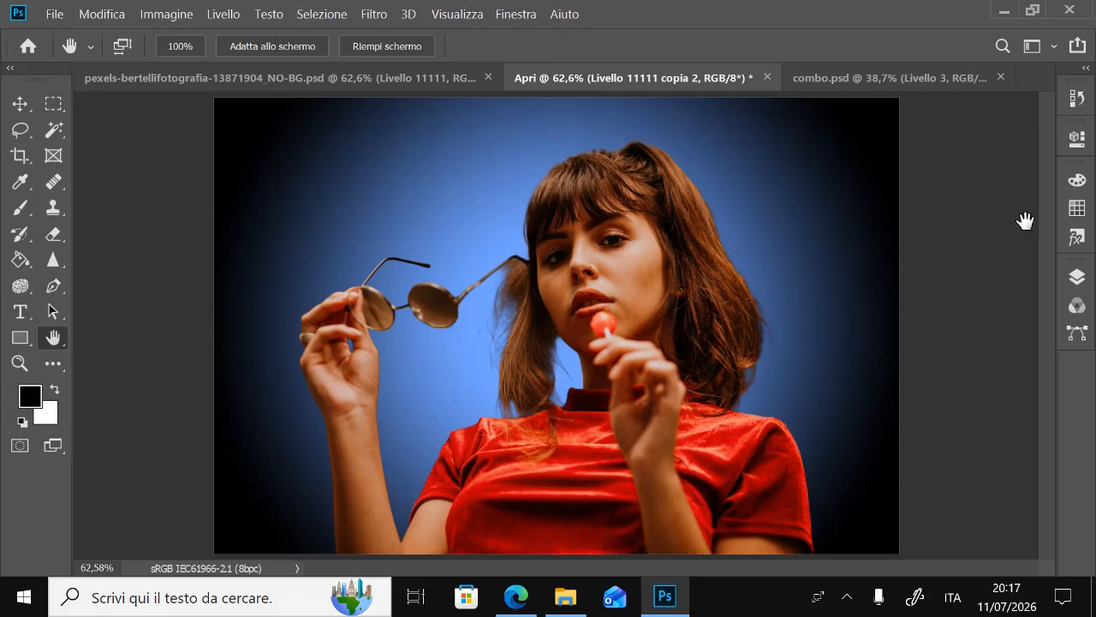
Try to shift the duplicated layer sideways with the Move tool
click(20, 104)
drag(534, 228, 644, 248)
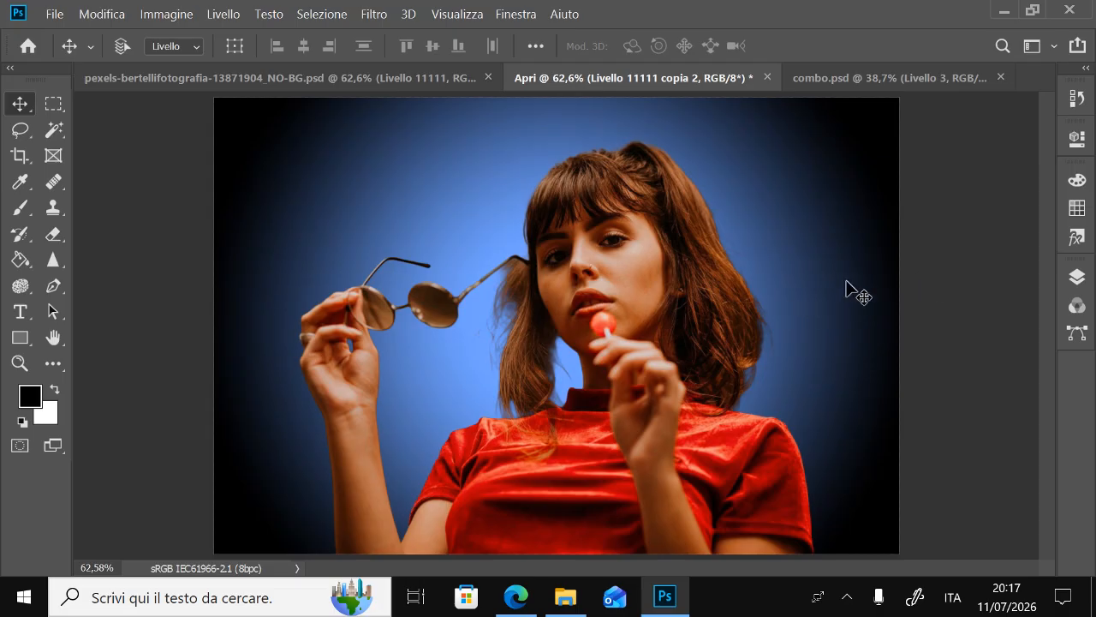
Review the Displace filter's scale, displacement map and undefined area settings for the duplicated layer without applying it
click(1080, 277)
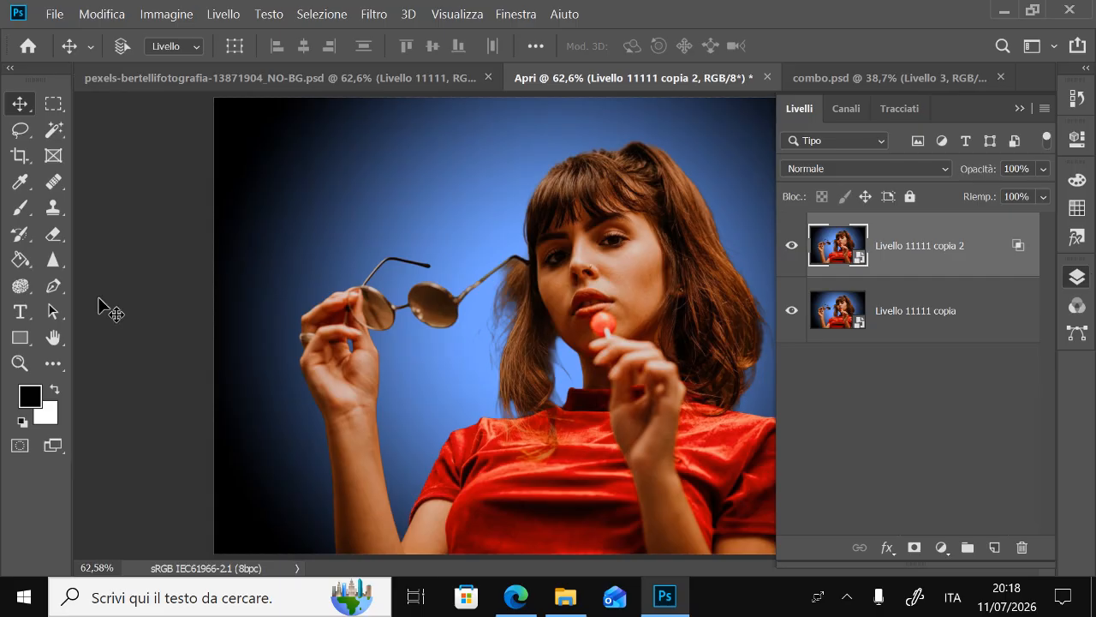
click(371, 15)
mouse_move(493, 218)
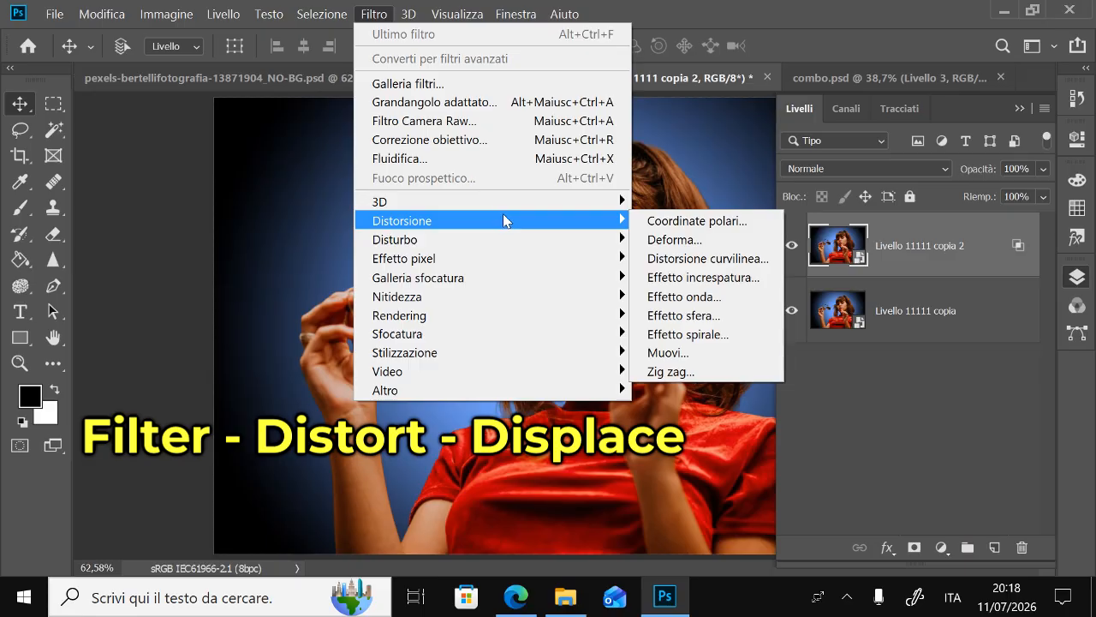
click(677, 352)
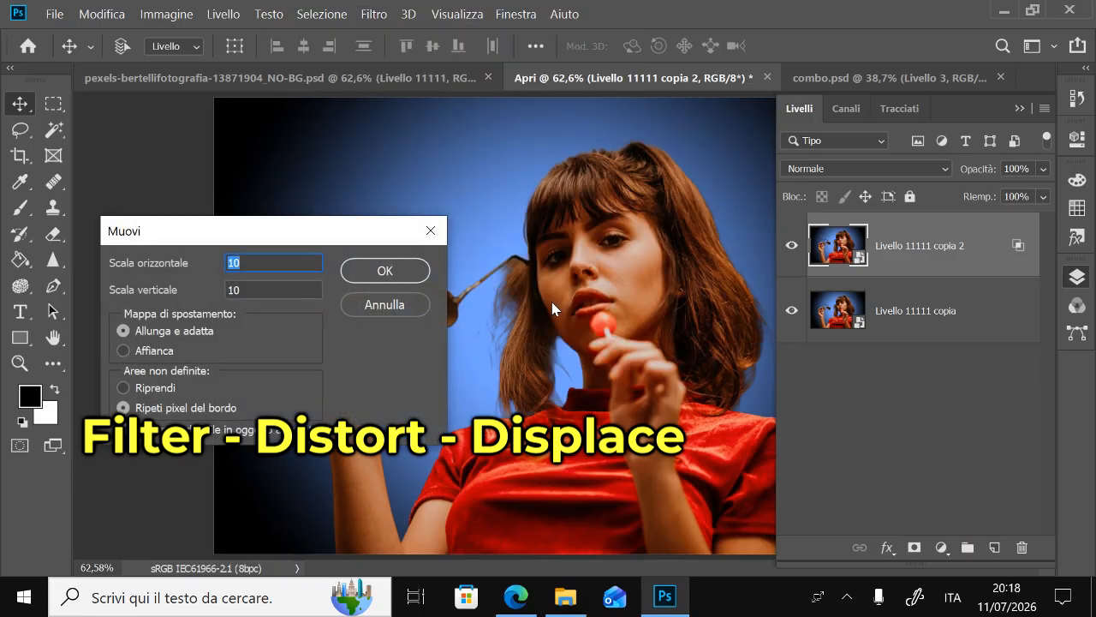
drag(364, 242, 355, 254)
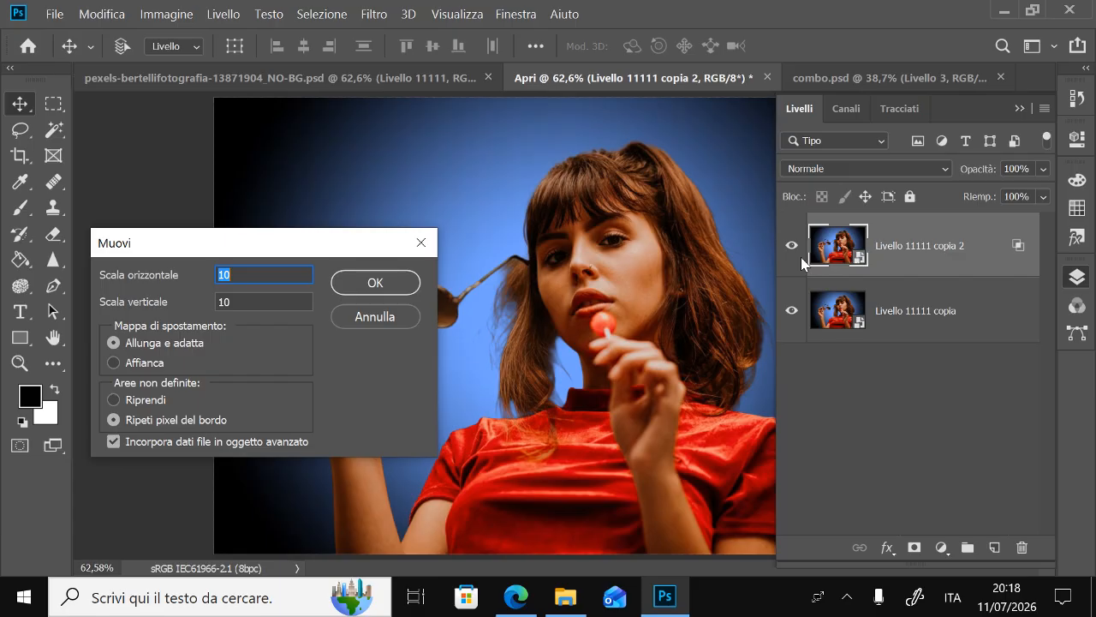
click(409, 322)
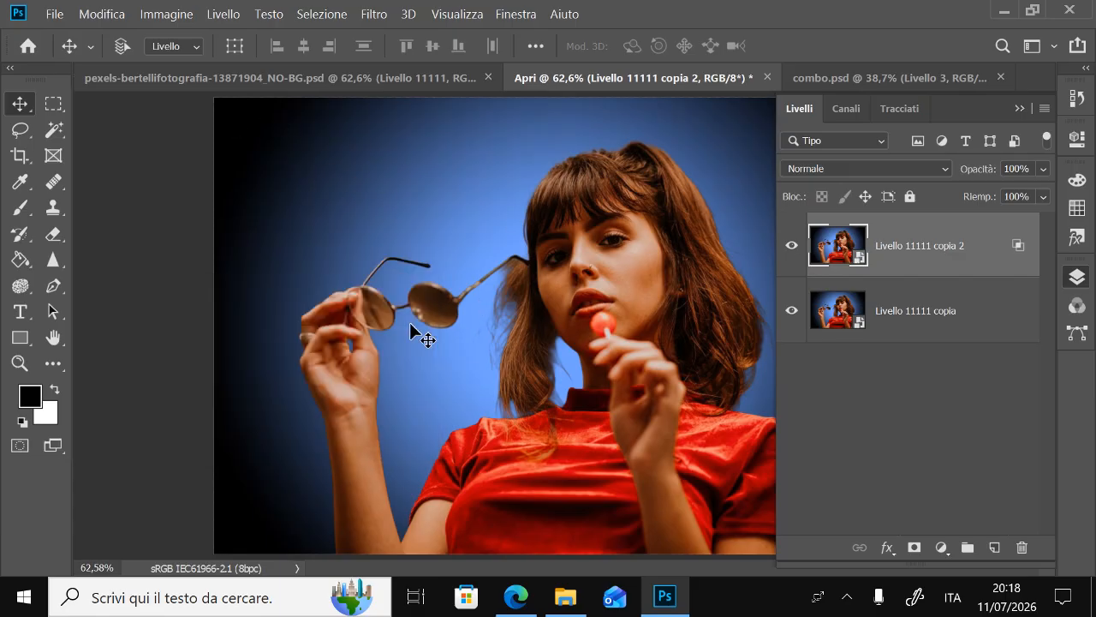
click(1079, 279)
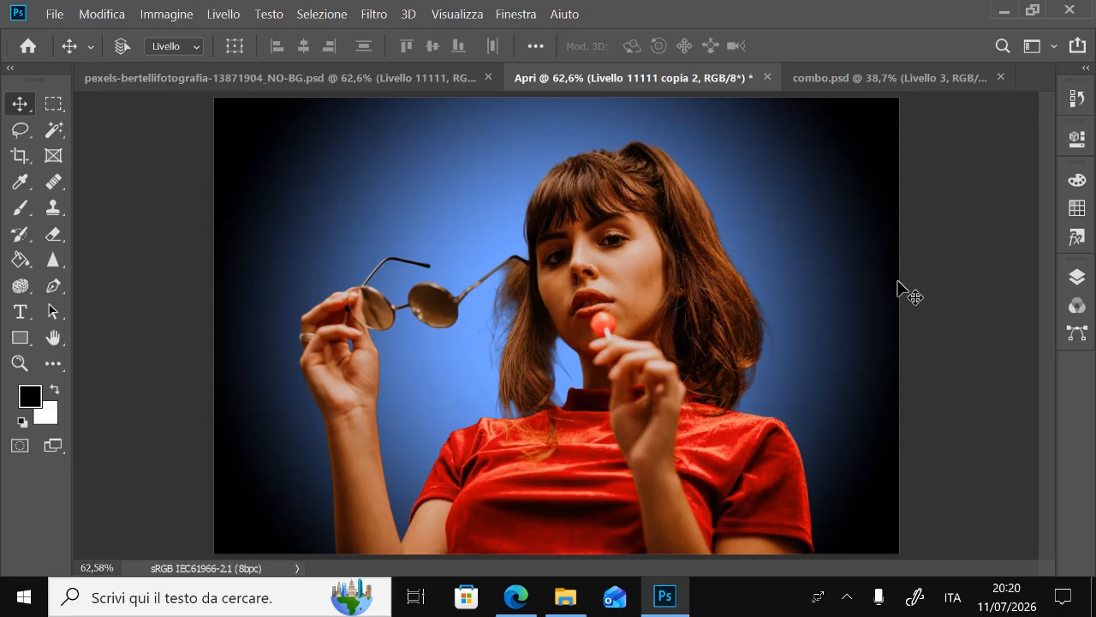
Switch to combo.psd and examine the black-and-white glitch displacement map and the layers it is built from
click(934, 75)
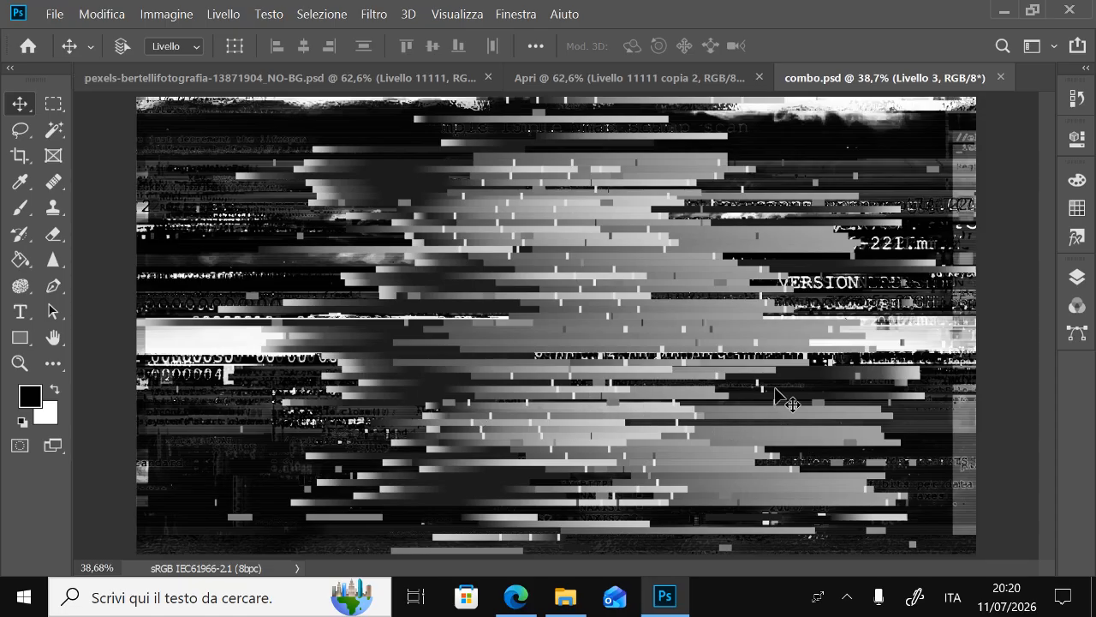
click(1080, 283)
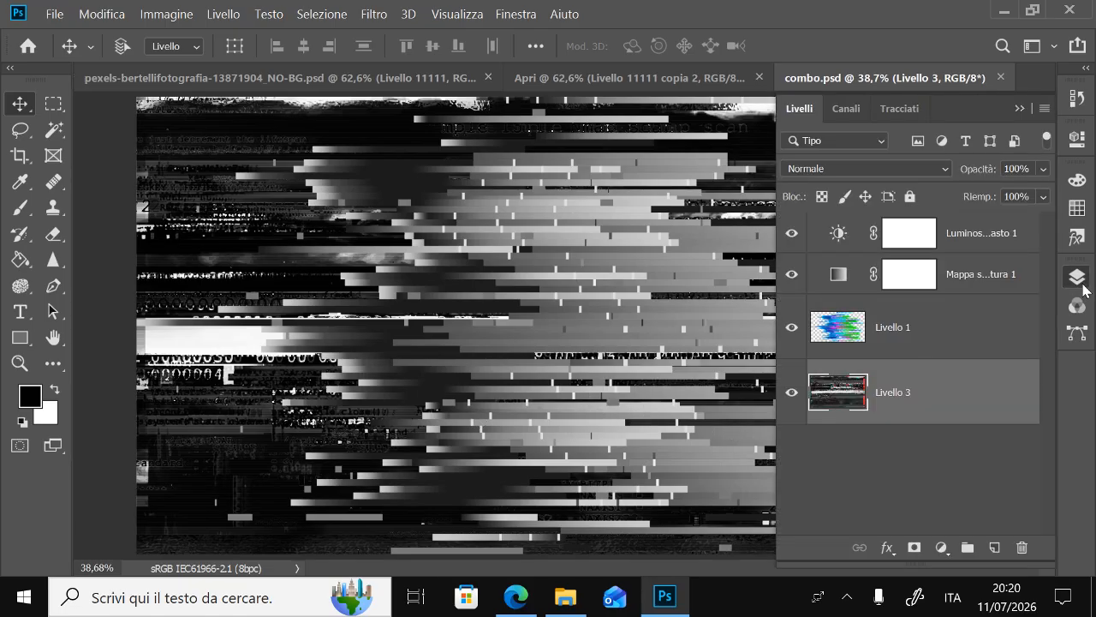
click(906, 345)
click(1077, 277)
double_click(21, 363)
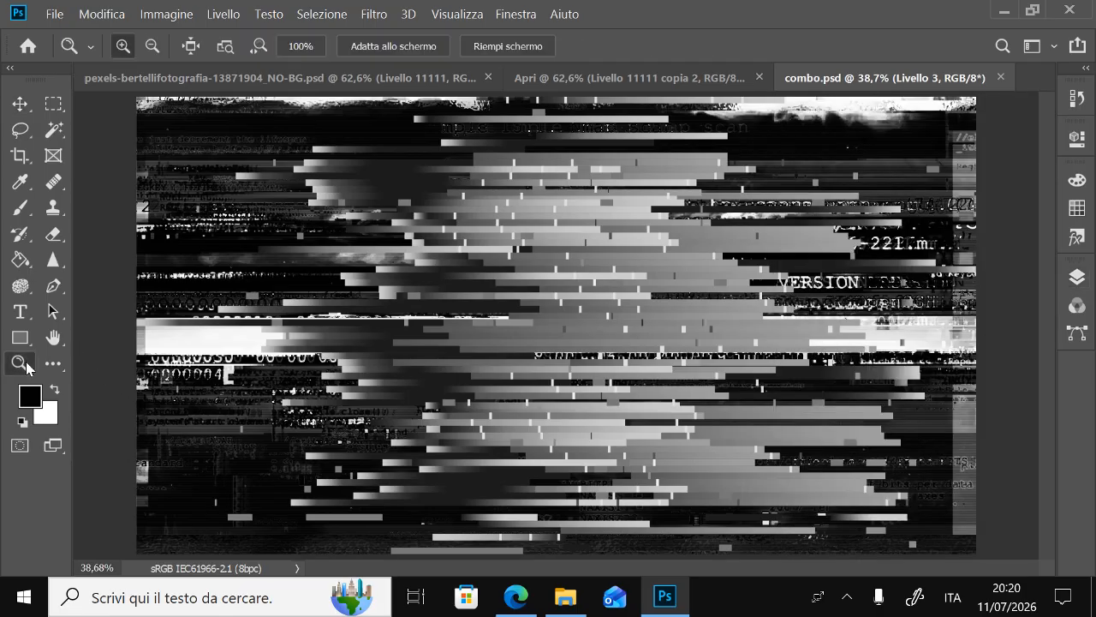
click(52, 340)
drag(292, 249, 496, 297)
drag(117, 290, 50, 352)
double_click(52, 343)
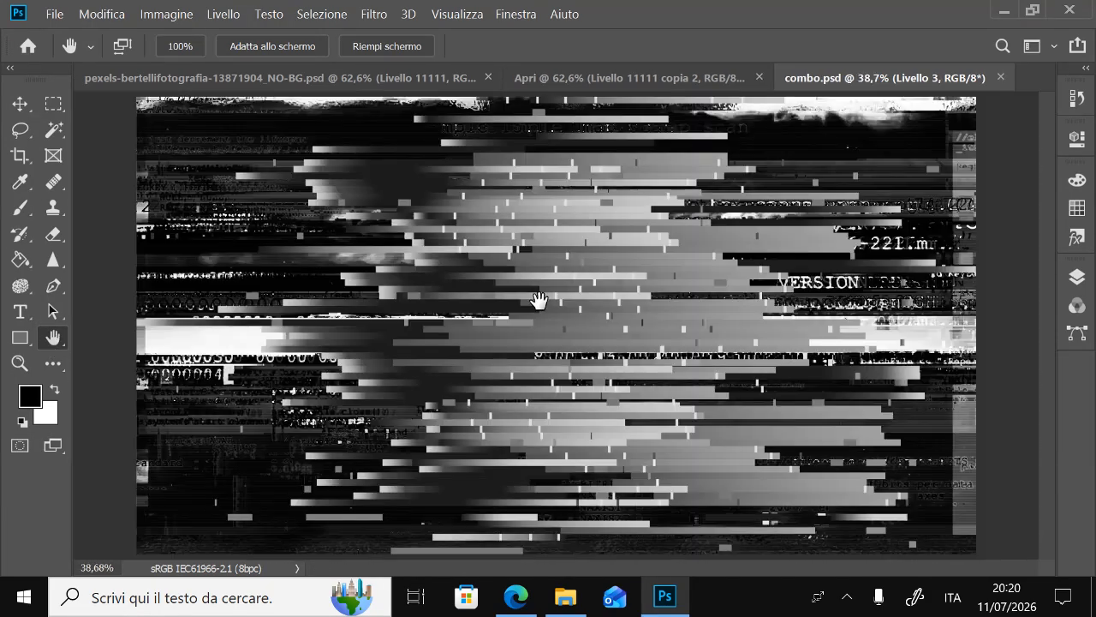
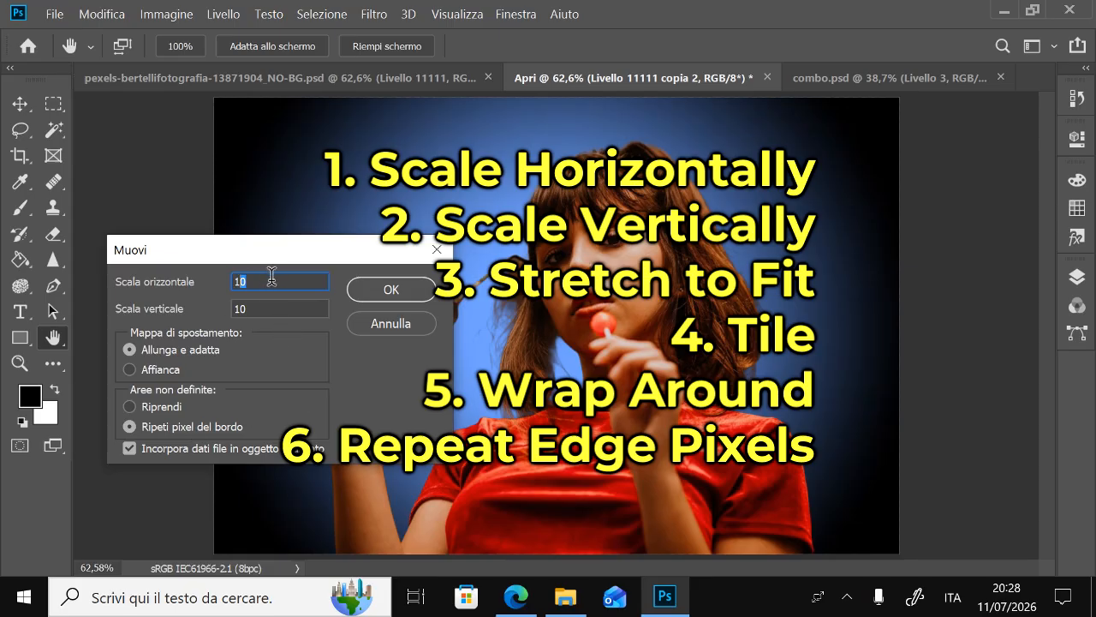
Apply the Displace filter to the duplicated layer with horizontal scale 3, vertical scale 0 and combo.psd as the displacement map
text(3)
key(Tab)
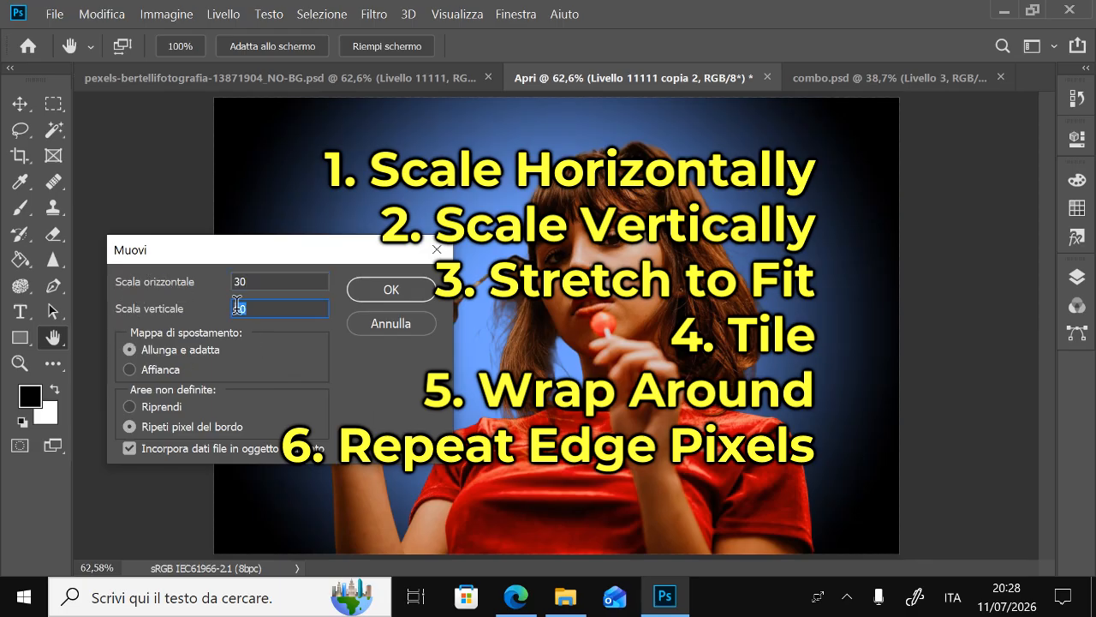
text(0)
click(391, 292)
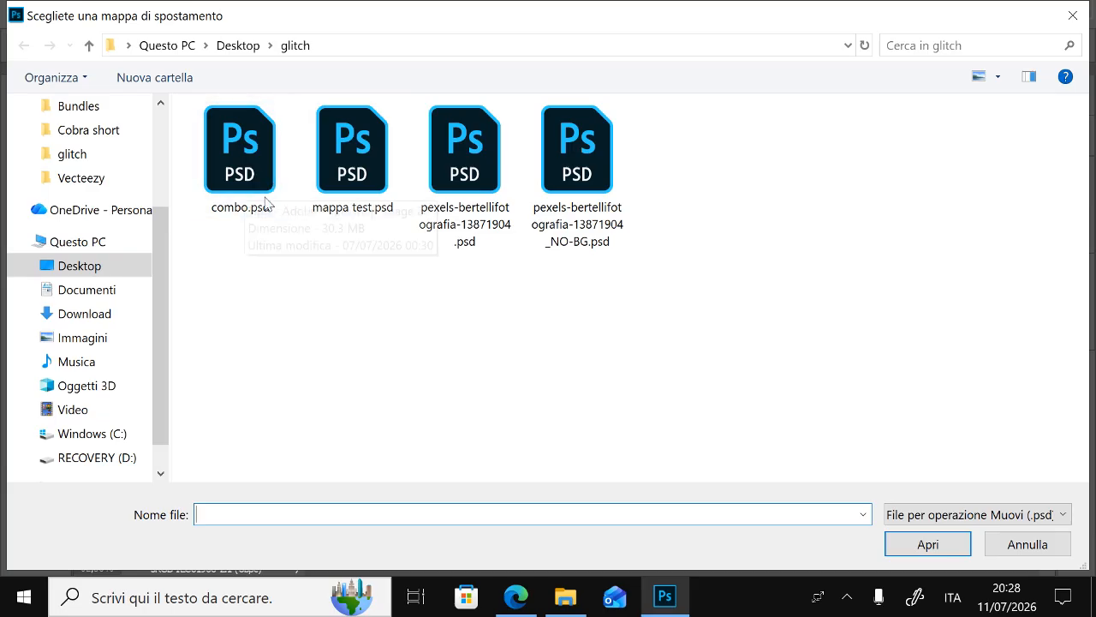
click(227, 206)
click(936, 546)
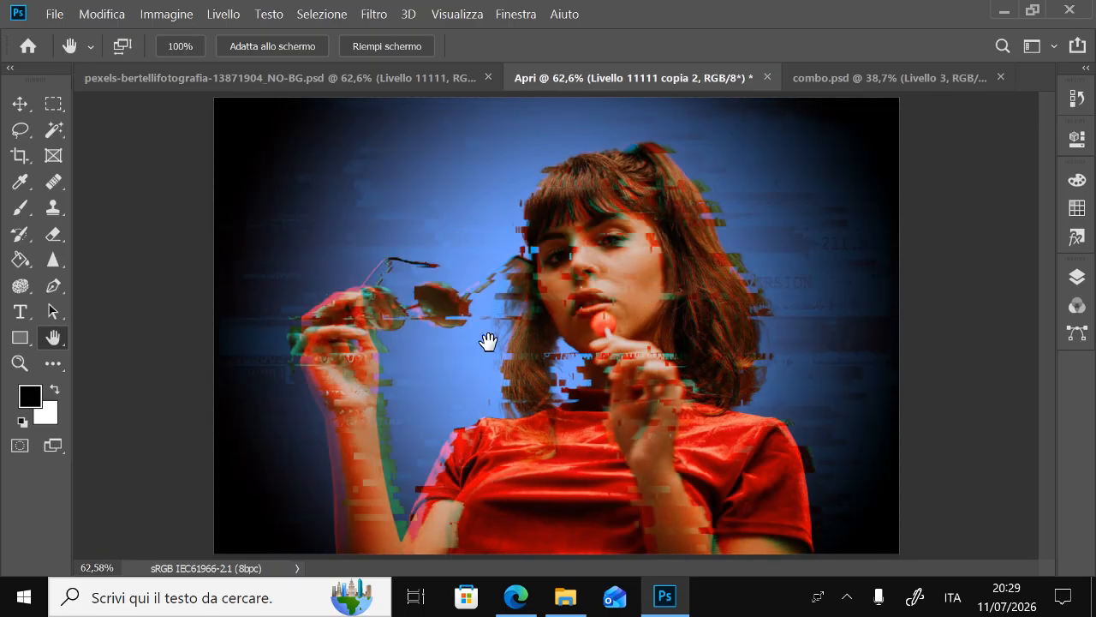
Examine the displaced portrait up close, checking the glitch blocks and colour fringes on the face, hair and background
double_click(23, 366)
click(53, 339)
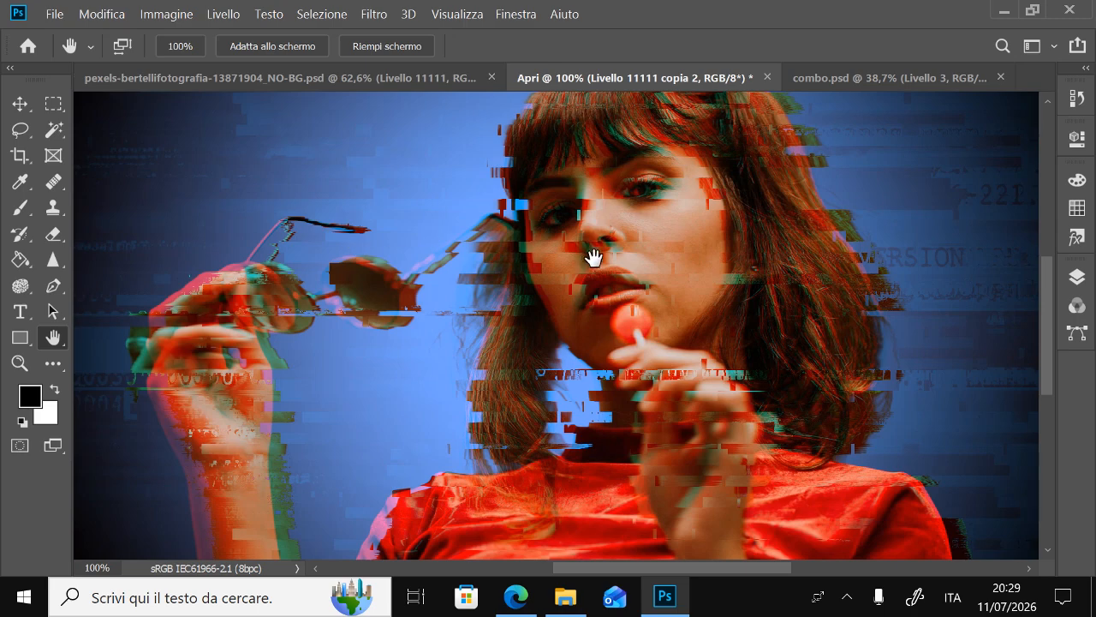
drag(682, 240, 591, 265)
drag(661, 311, 645, 235)
drag(673, 299, 703, 303)
drag(664, 202, 680, 313)
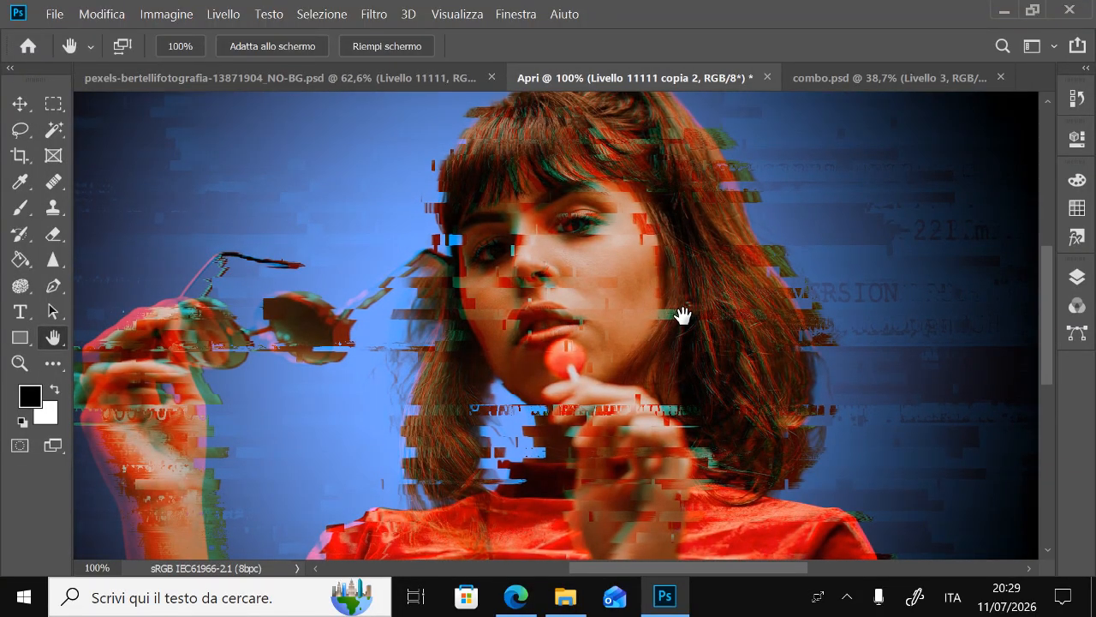
drag(680, 313, 690, 318)
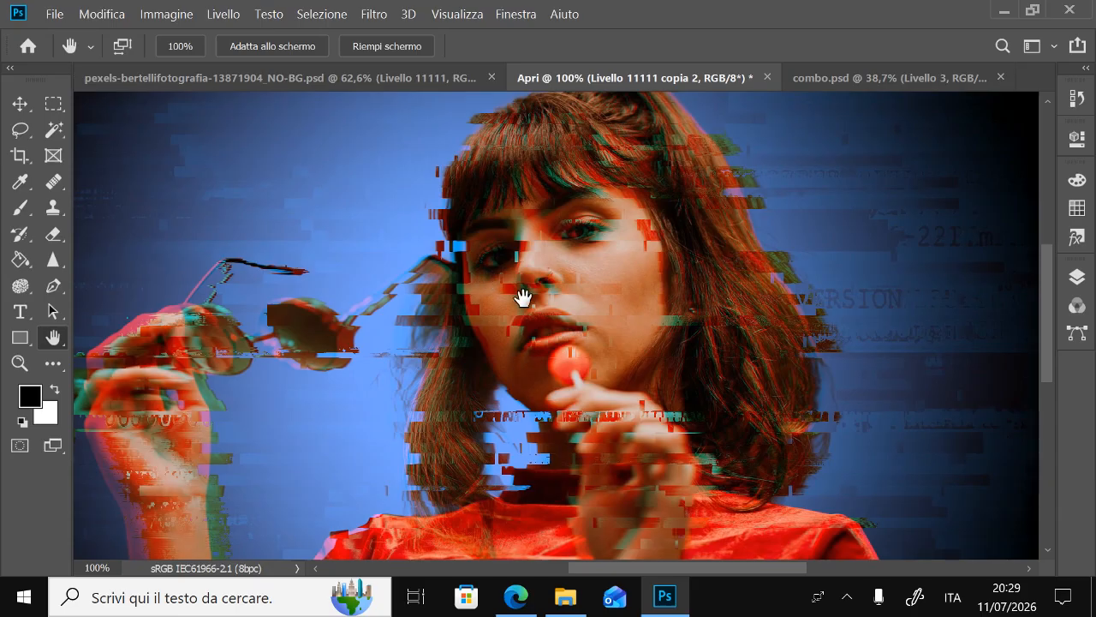
mouse_move(587, 320)
mouse_down()
mouse_move(651, 276)
mouse_move(591, 318)
mouse_move(588, 338)
mouse_up()
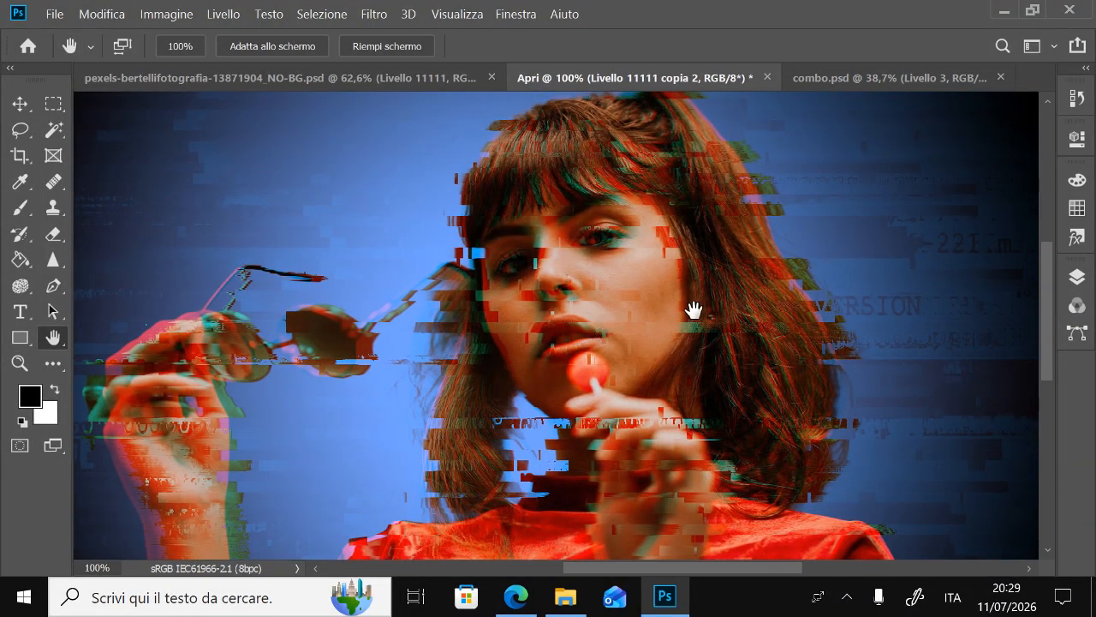
drag(633, 254, 495, 259)
scroll(593, 247, up, 2)
scroll(592, 247, up, 3)
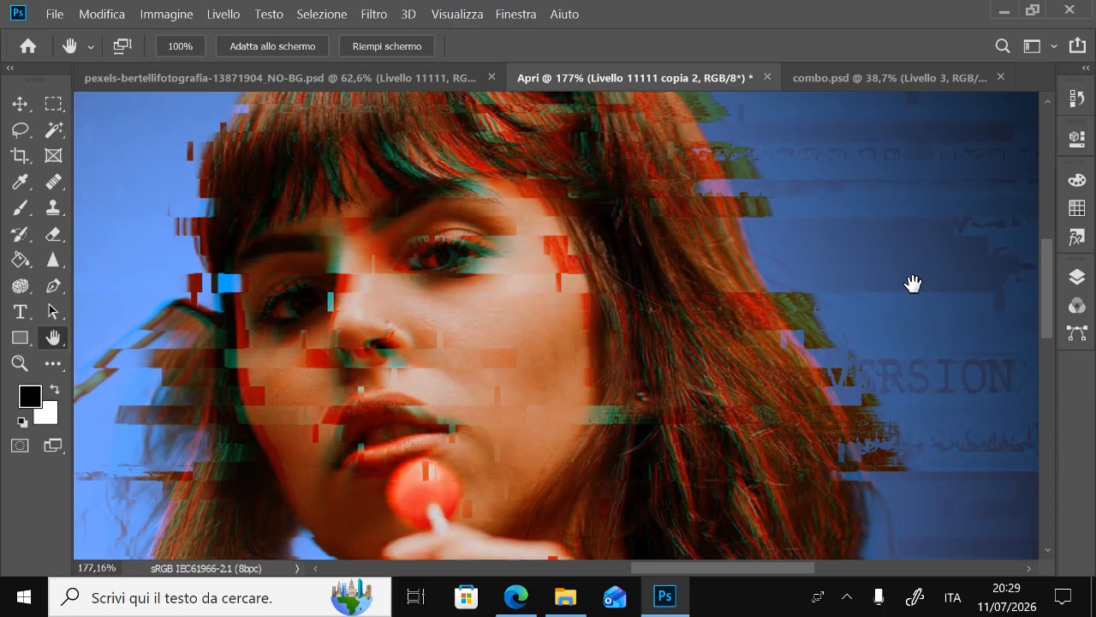
Paint black on the duplicated layer's smart filter mask over the right-hand eye, using a soft 50 px brush
click(1071, 280)
click(866, 308)
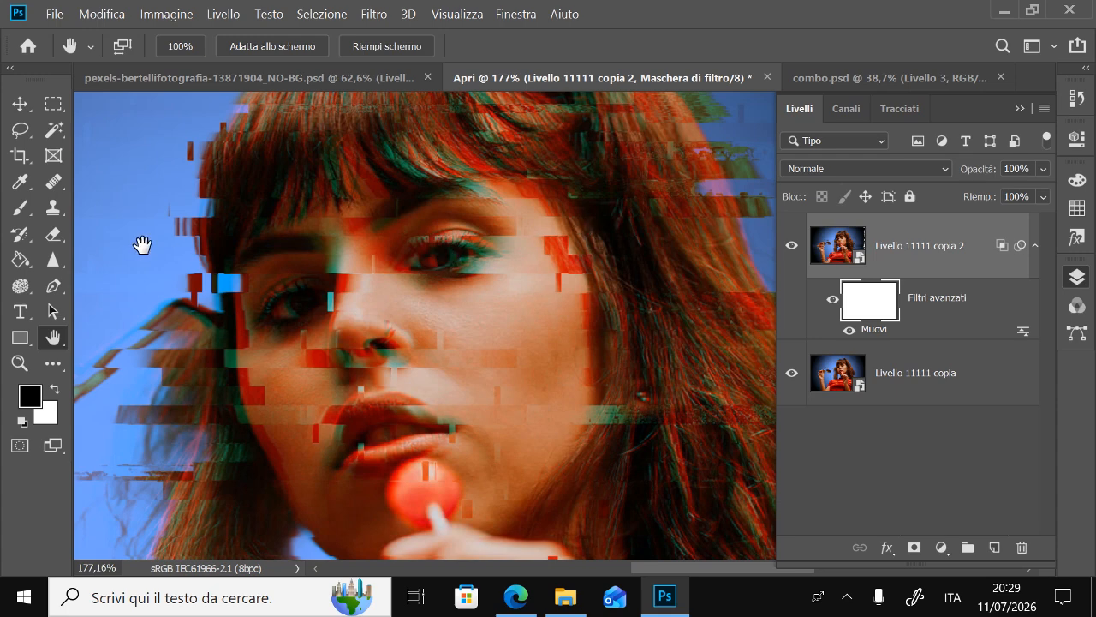
key(b)
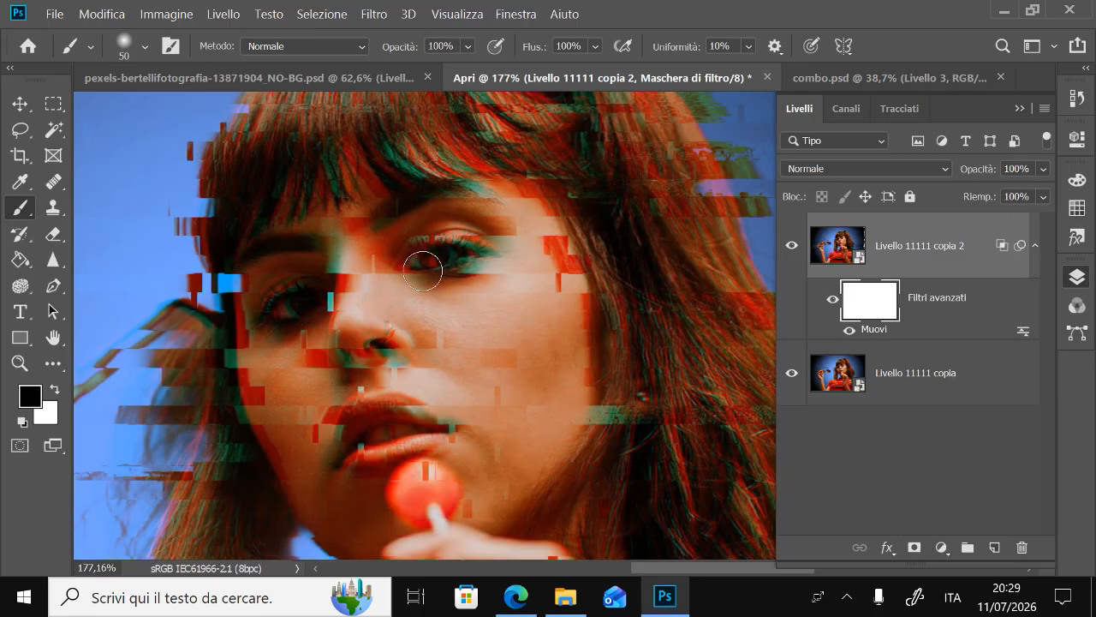
right_click(532, 221)
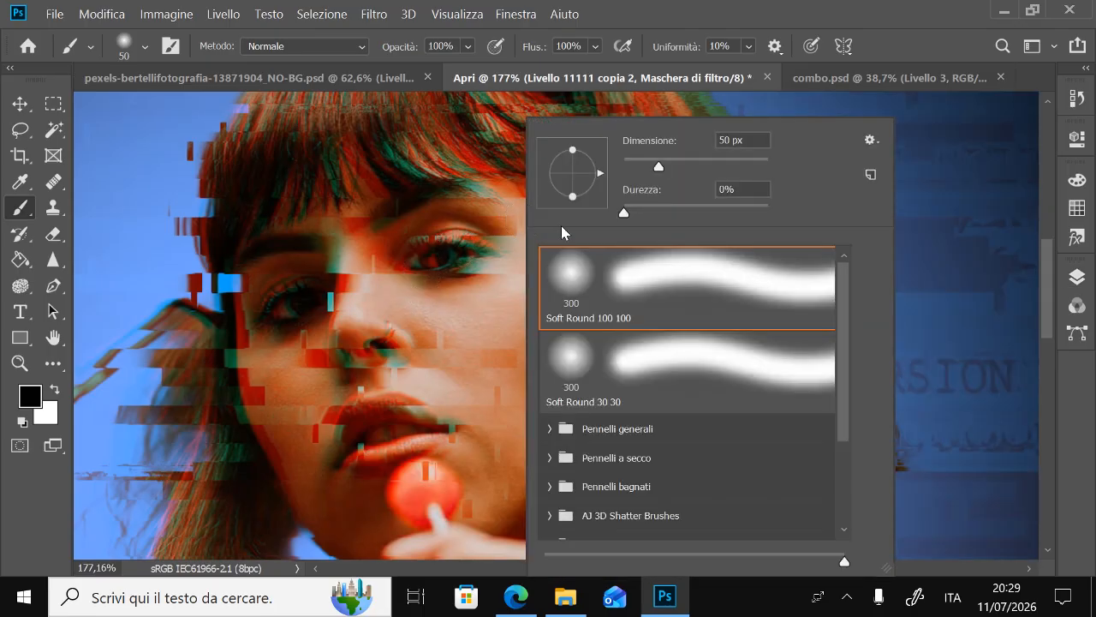
click(715, 7)
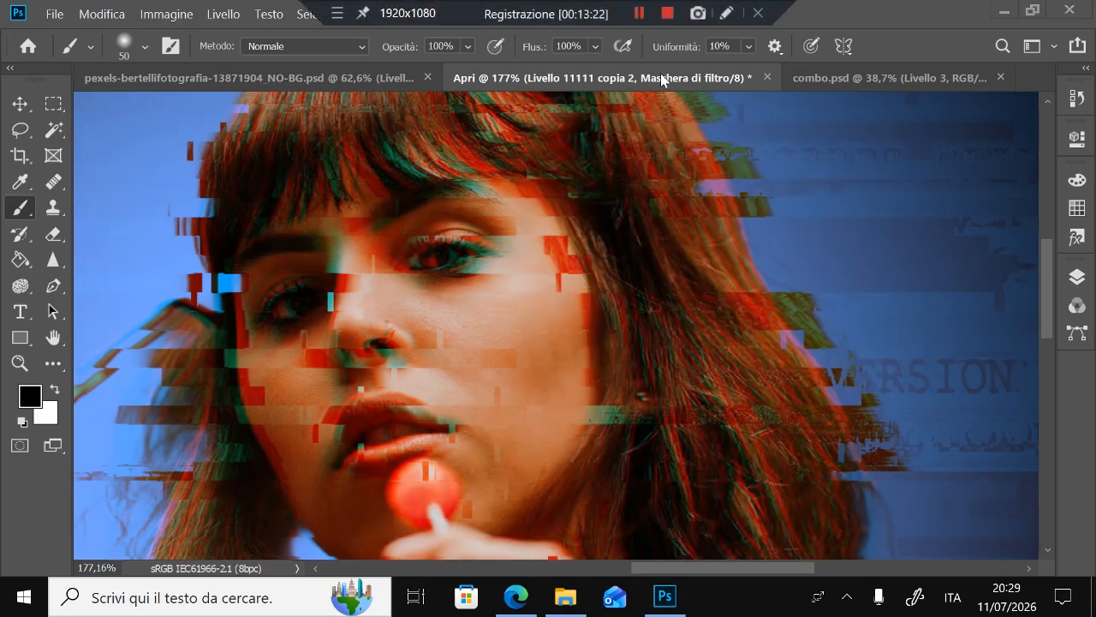
click(1077, 277)
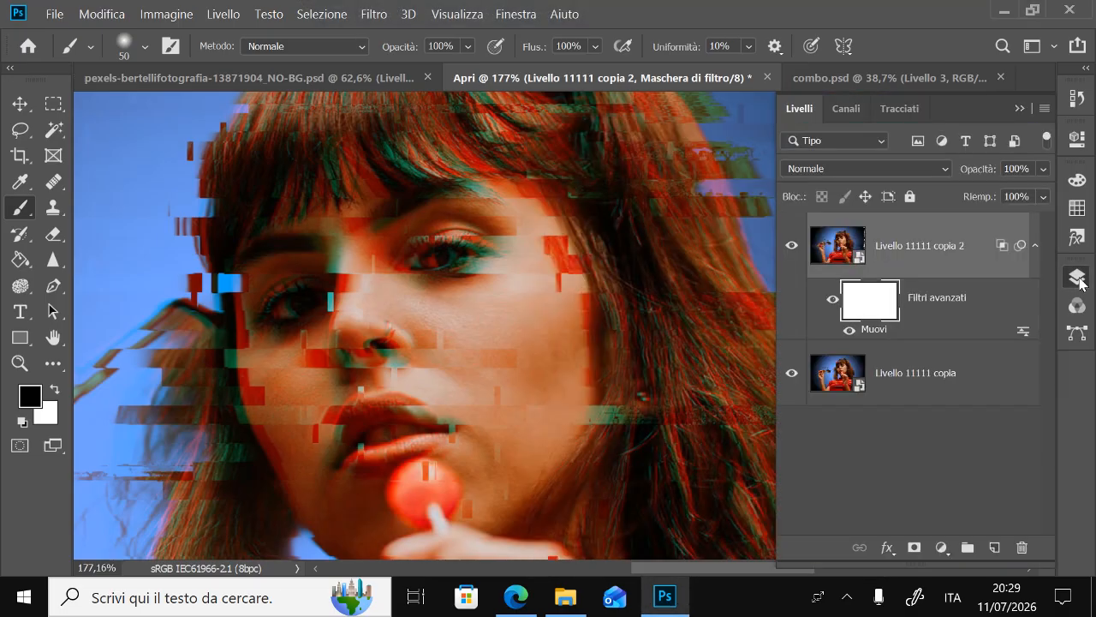
click(1077, 277)
scroll(469, 272, up, 2)
click(469, 272)
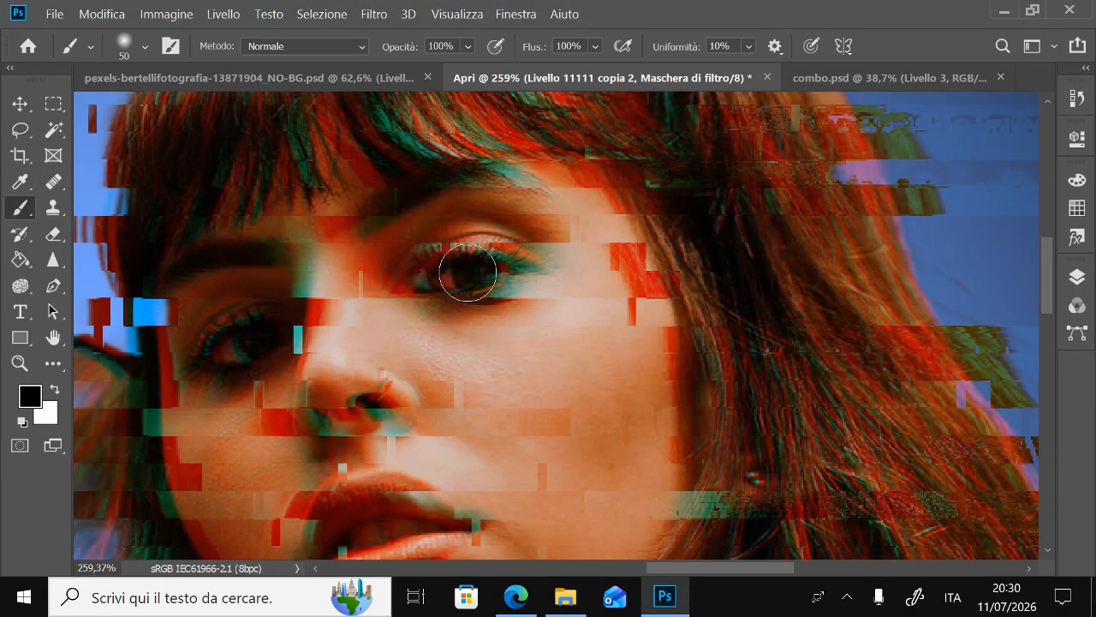
scroll(606, 278, down, 4)
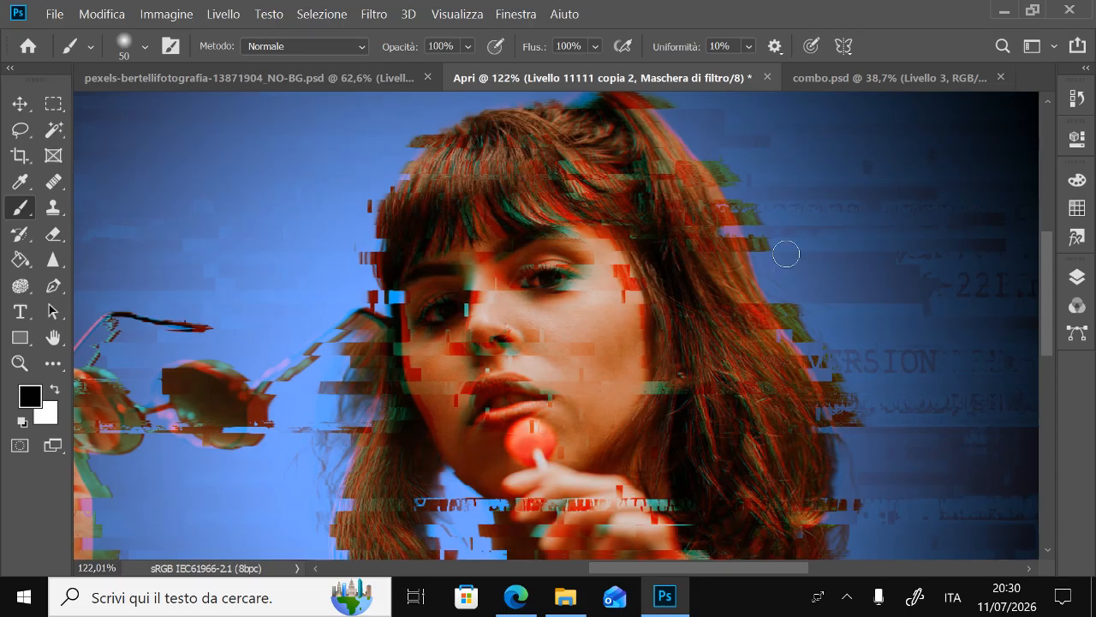
double_click(52, 337)
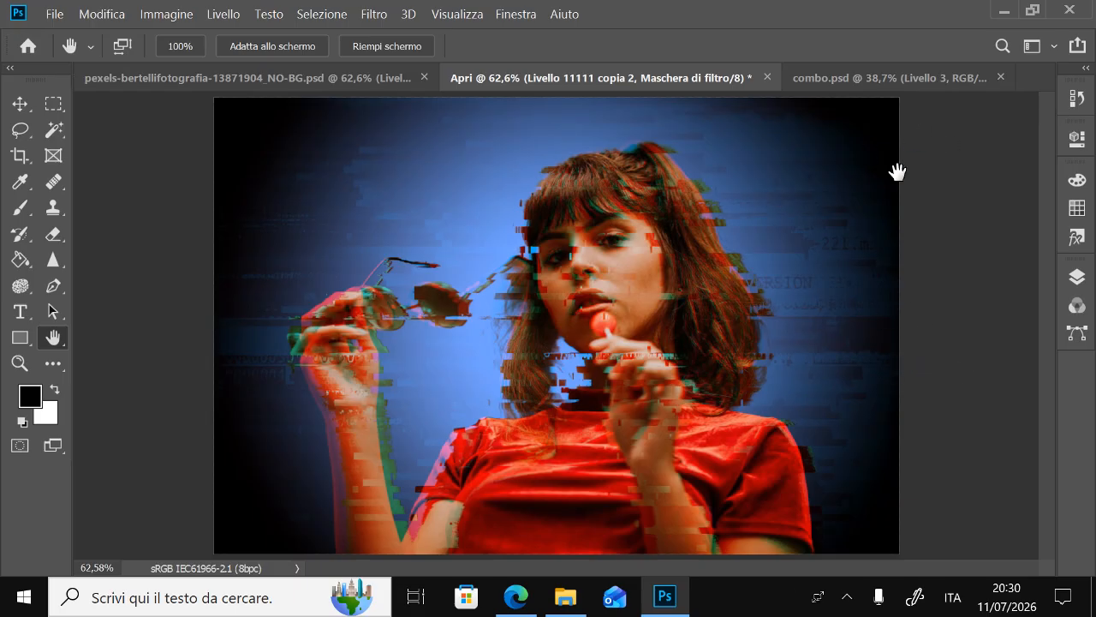
click(1069, 277)
click(1077, 277)
click(373, 14)
mouse_move(487, 240)
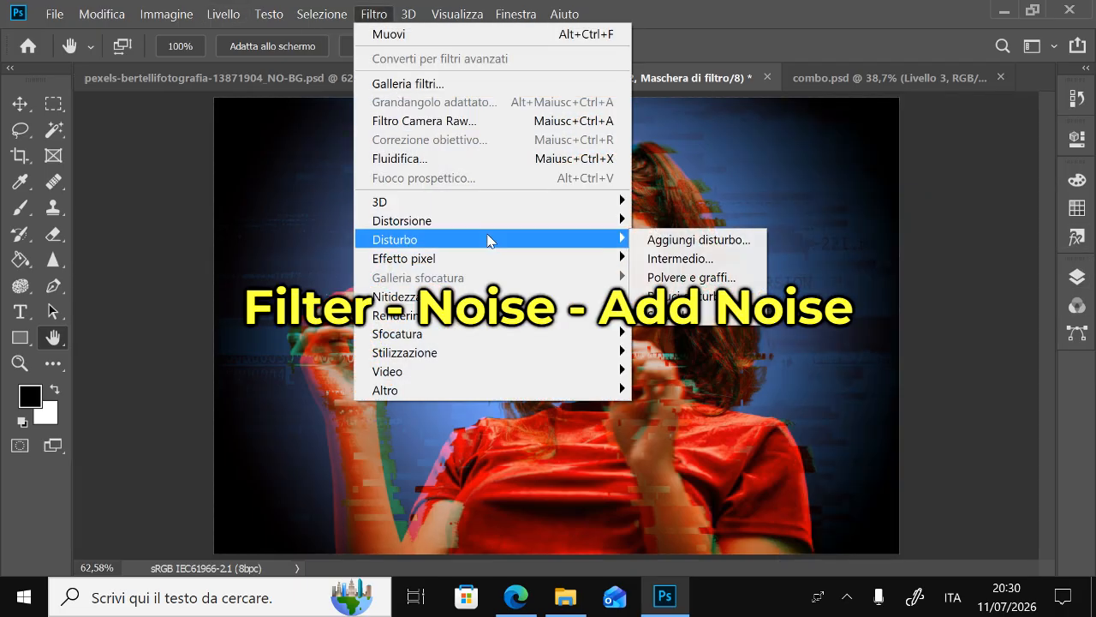
click(668, 241)
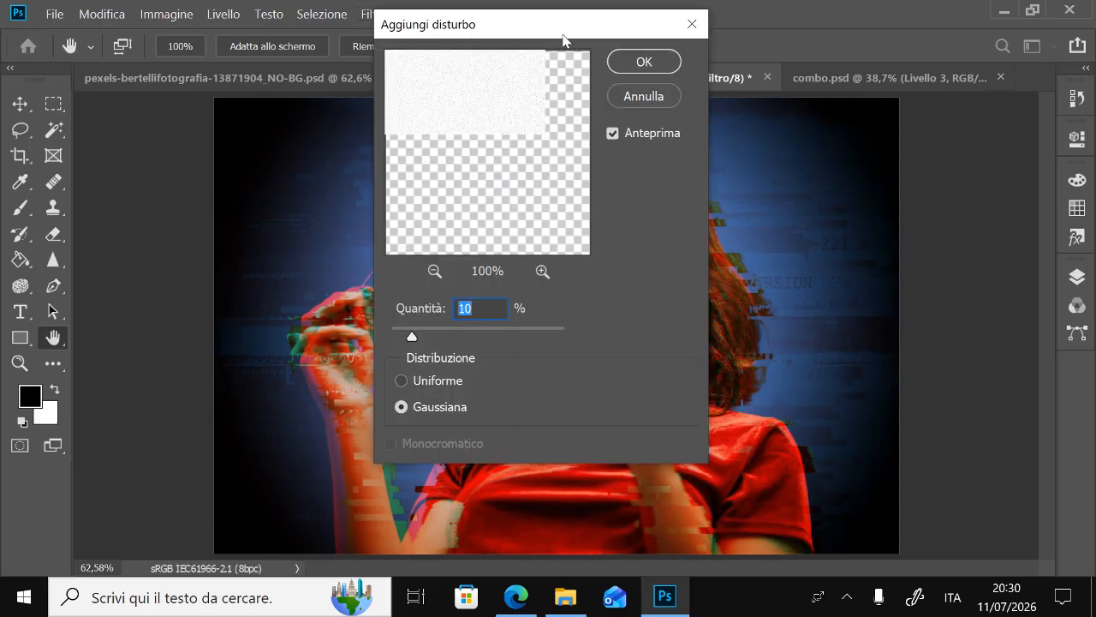
drag(548, 34, 254, 96)
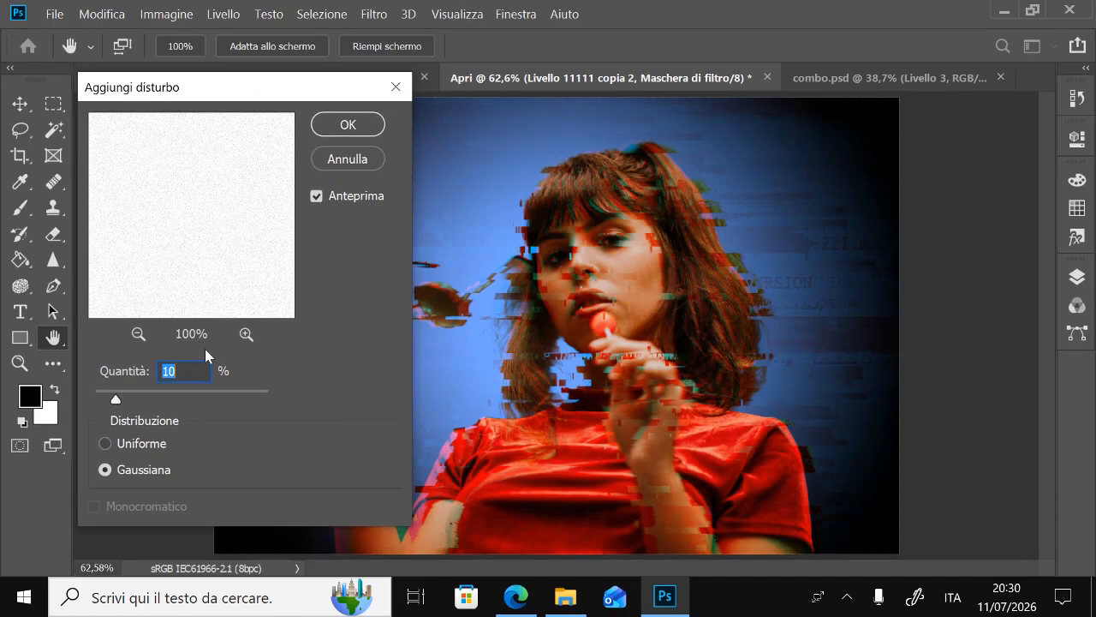
click(348, 159)
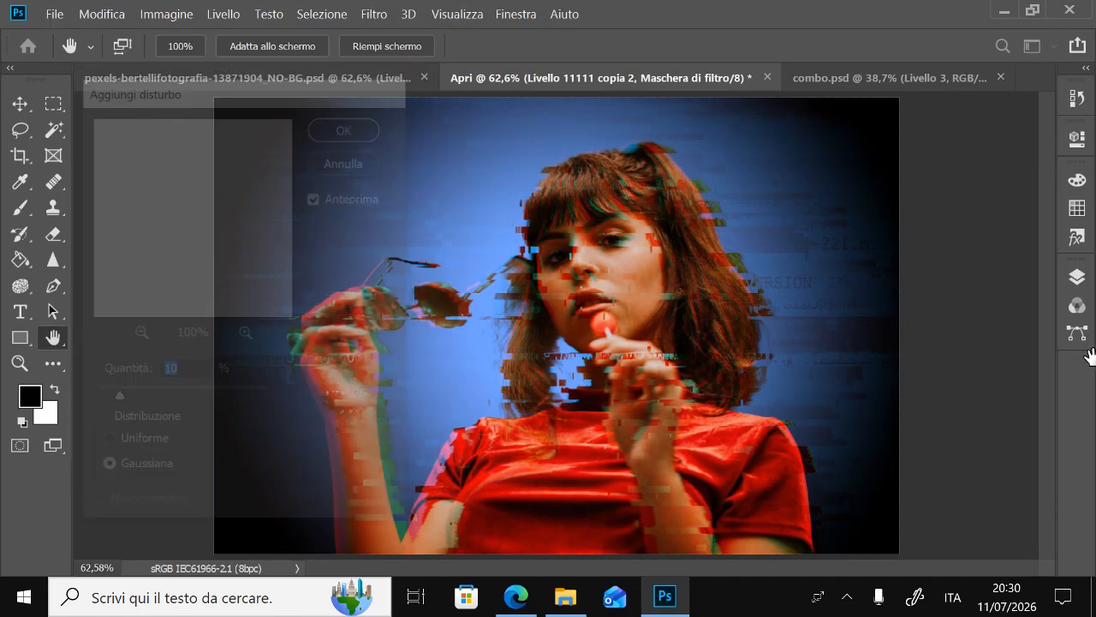
Target the duplicated smart object instead of its filter mask and apply Add Noise with an amount of 10% and Gaussian distribution
click(1077, 276)
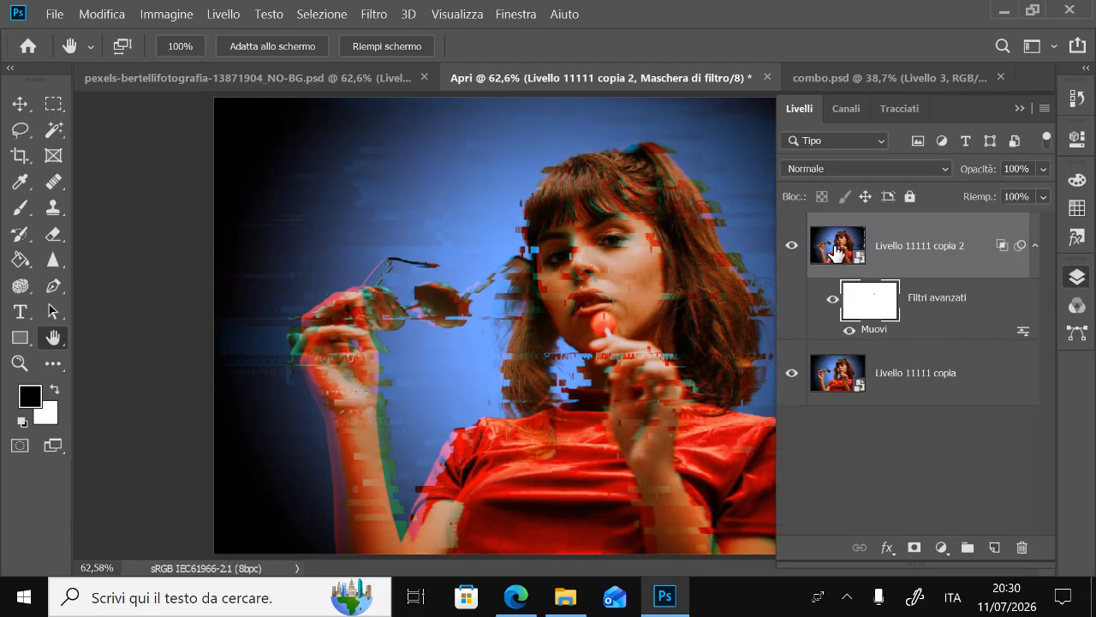
click(835, 253)
click(1077, 276)
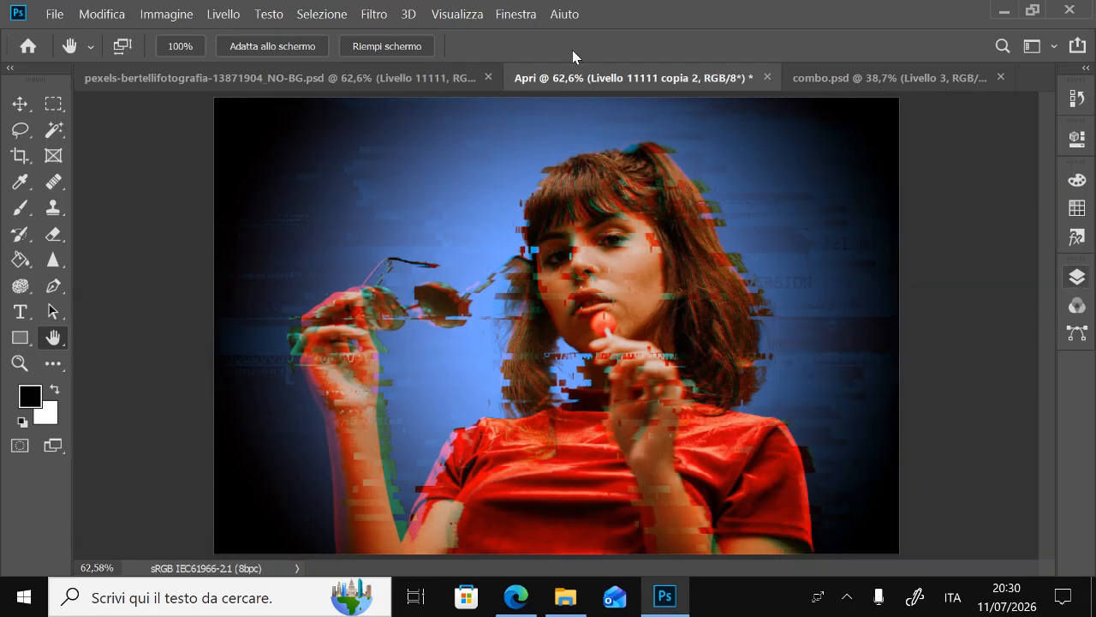
click(379, 15)
mouse_move(499, 232)
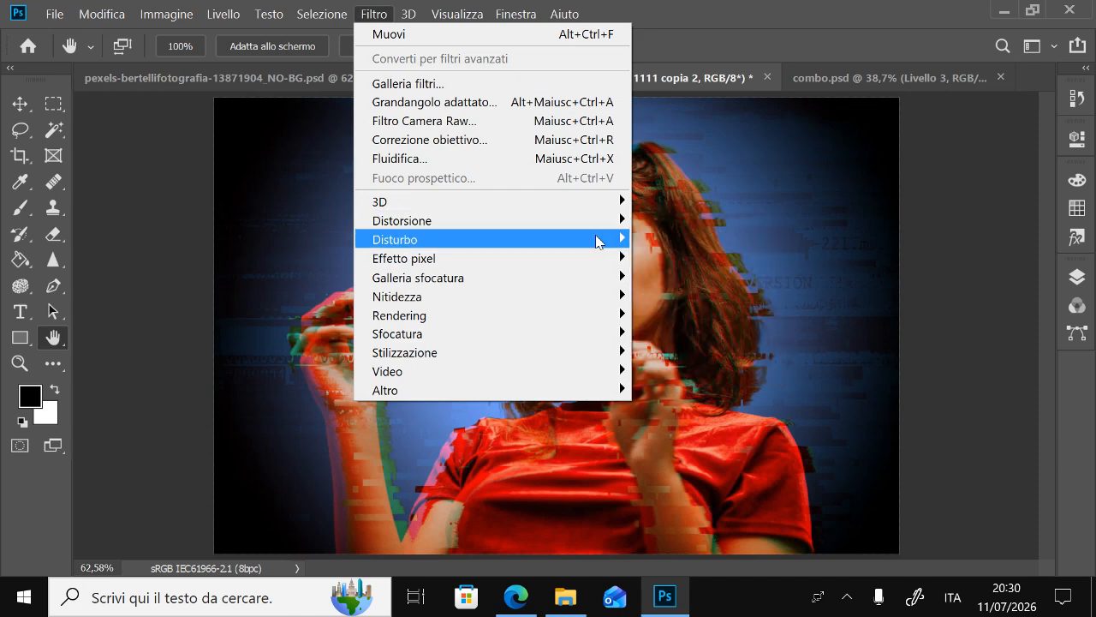
mouse_move(597, 242)
click(668, 239)
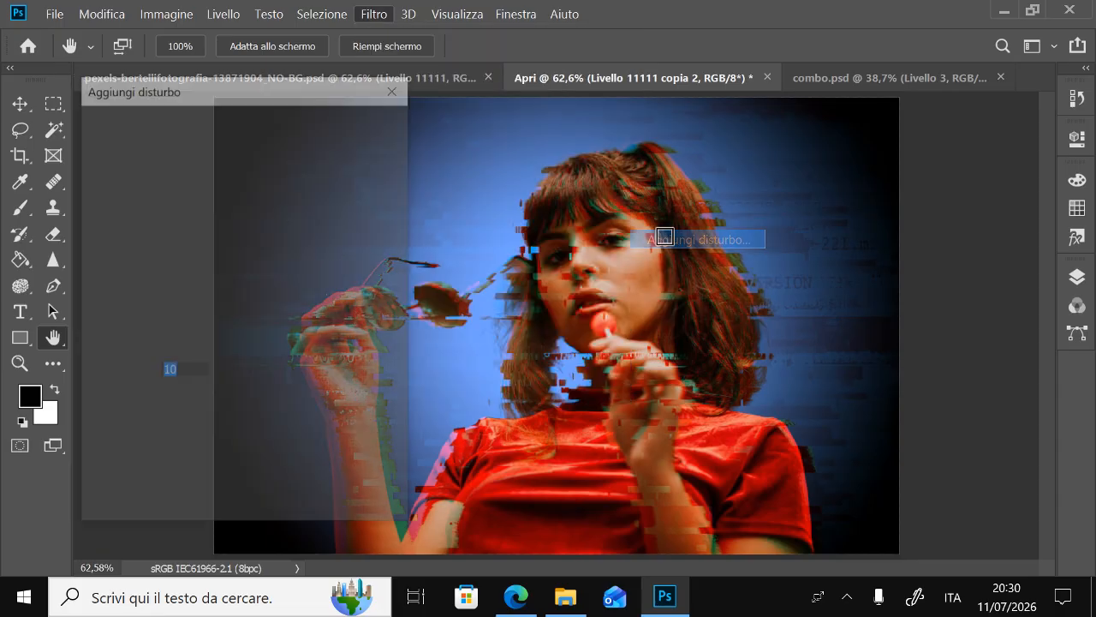
drag(181, 189, 232, 228)
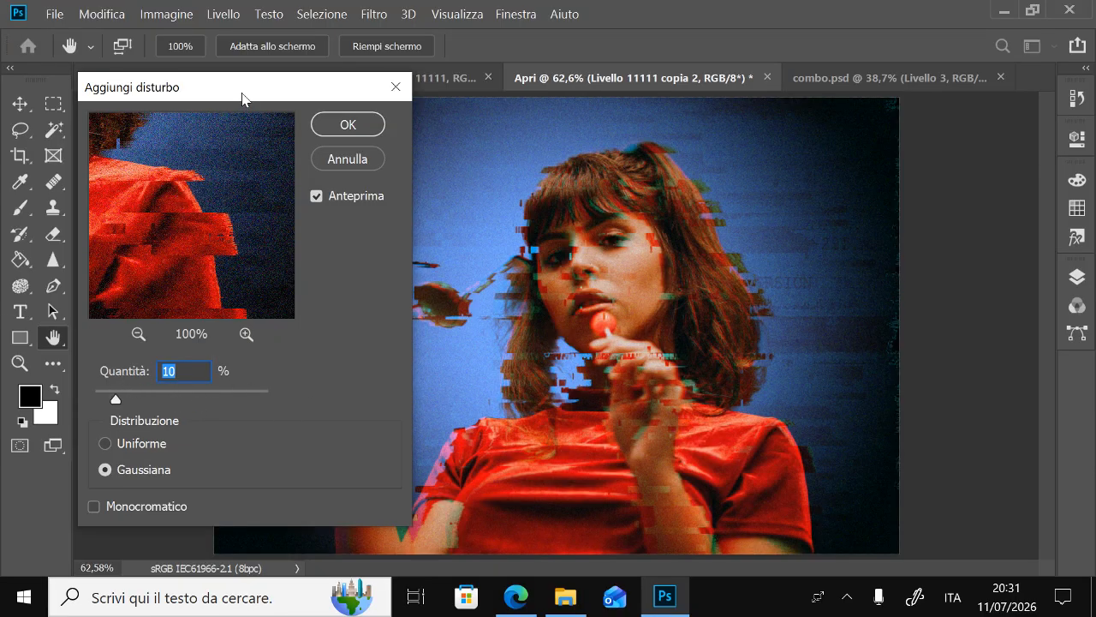
drag(243, 96, 245, 90)
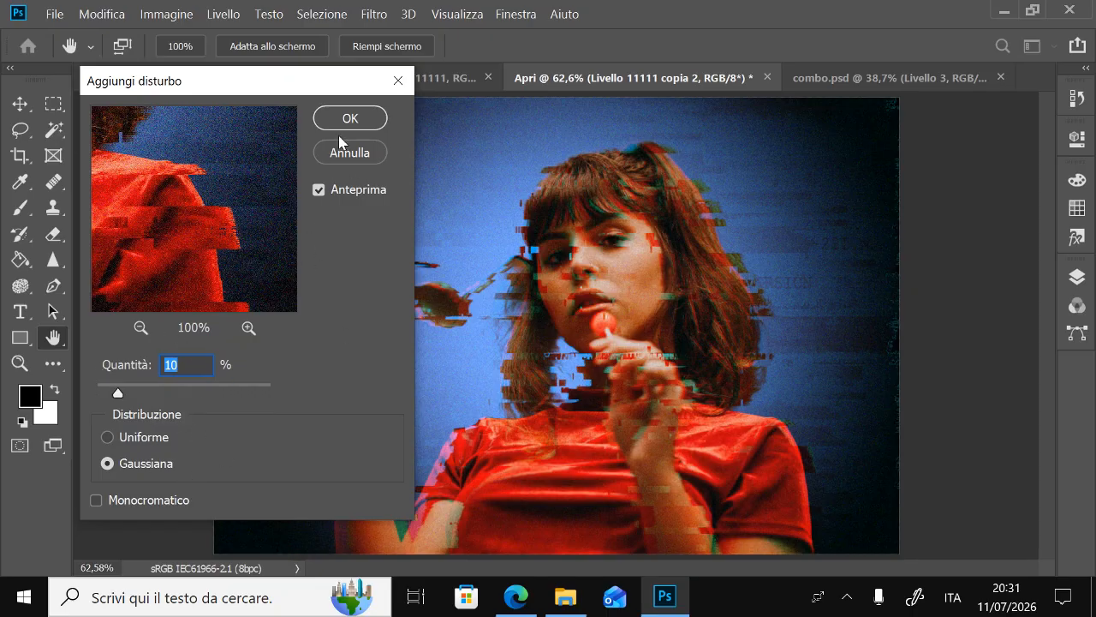
click(368, 120)
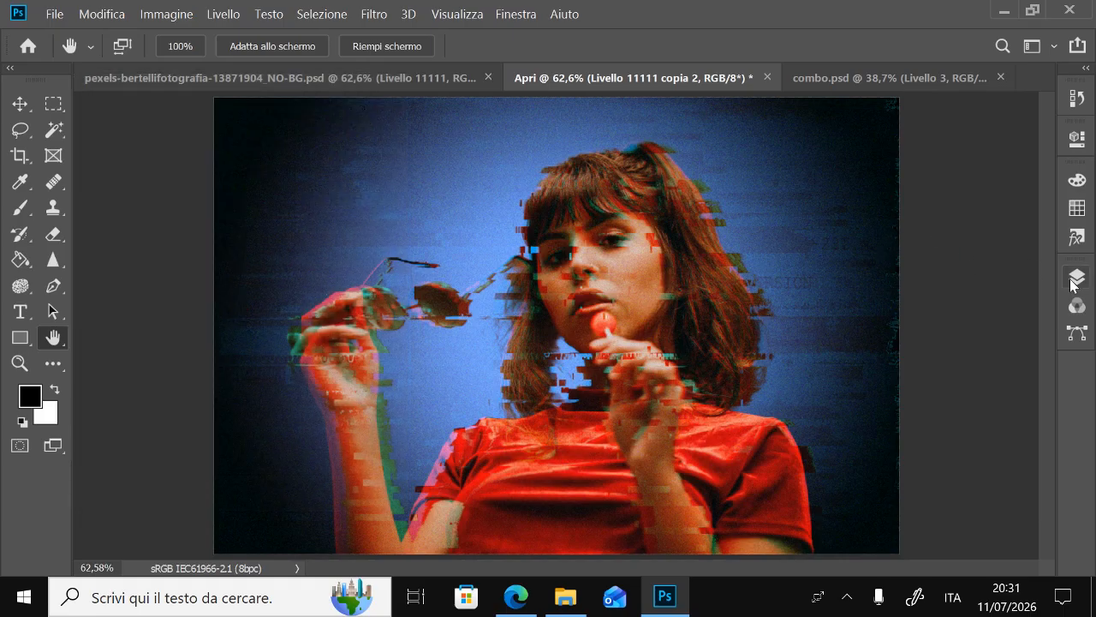
Apply the Wind stylize filter to the duplicated smart object layer
click(369, 19)
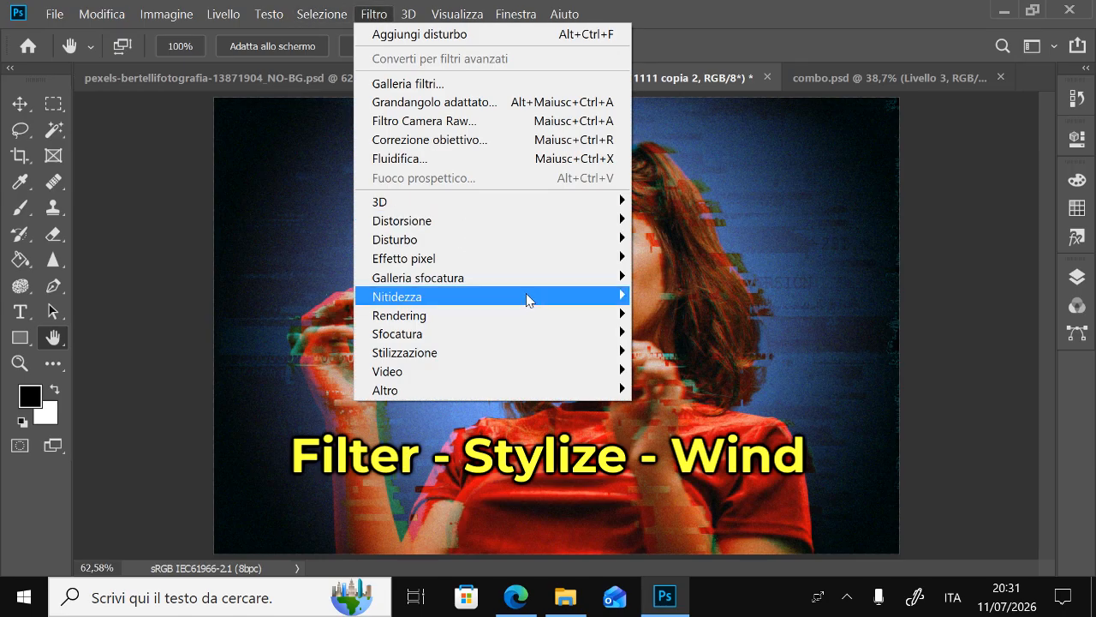
mouse_move(514, 353)
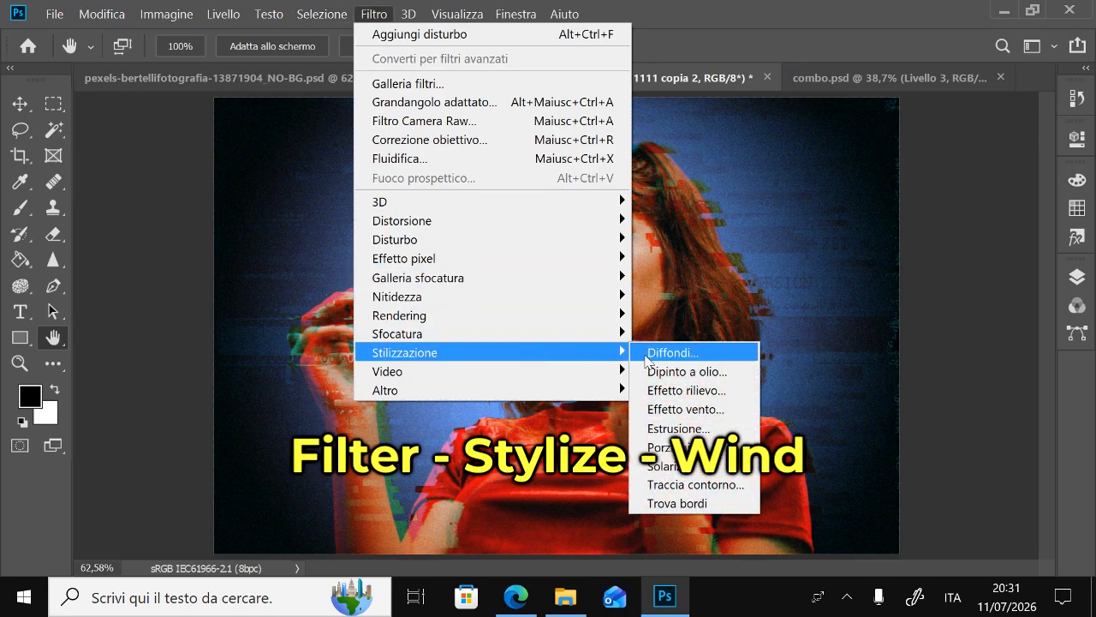
click(696, 410)
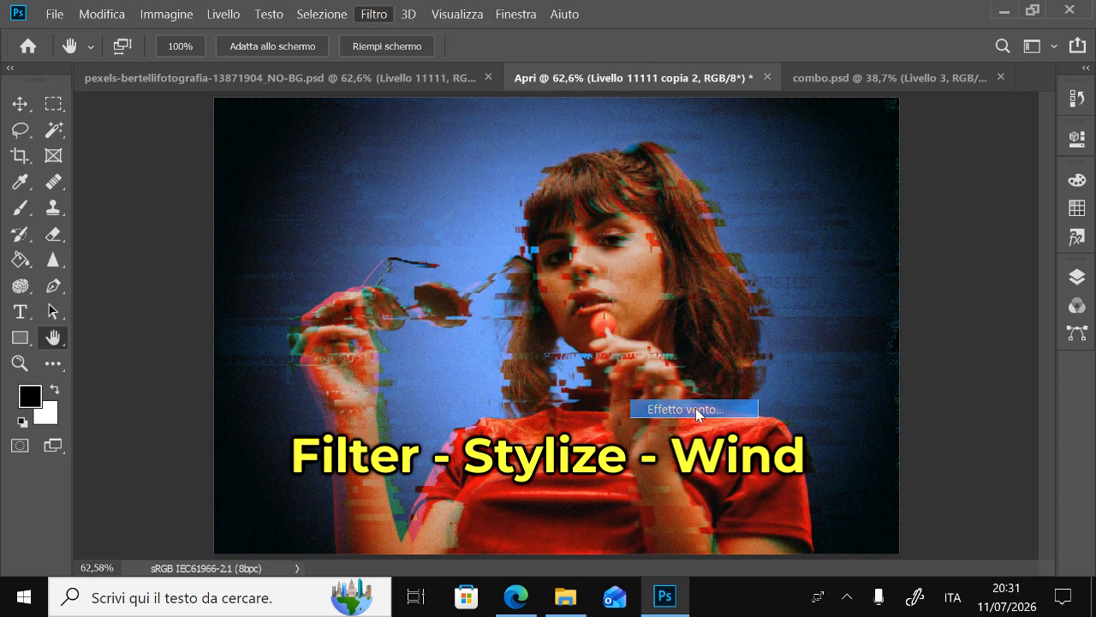
click(497, 104)
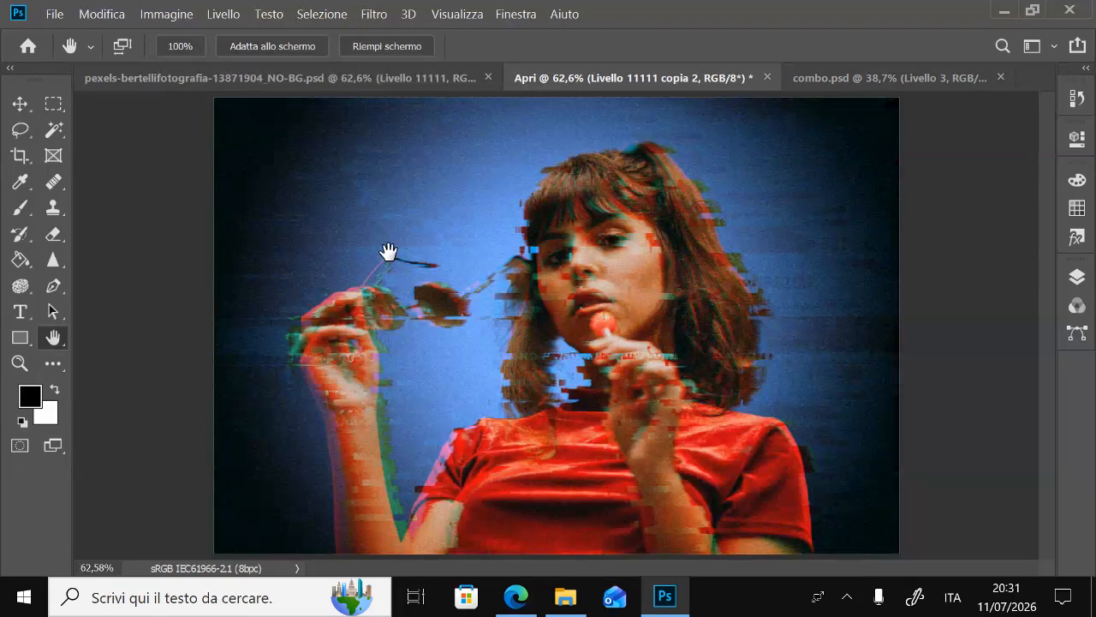
double_click(20, 363)
click(53, 337)
drag(621, 275, 602, 325)
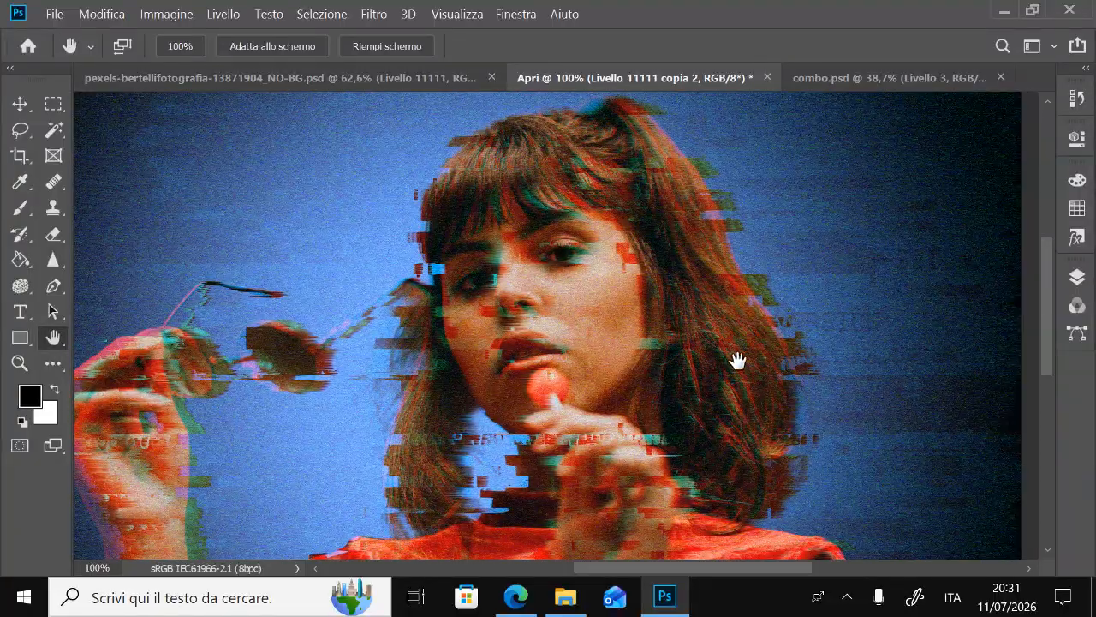
drag(699, 397, 687, 306)
double_click(54, 337)
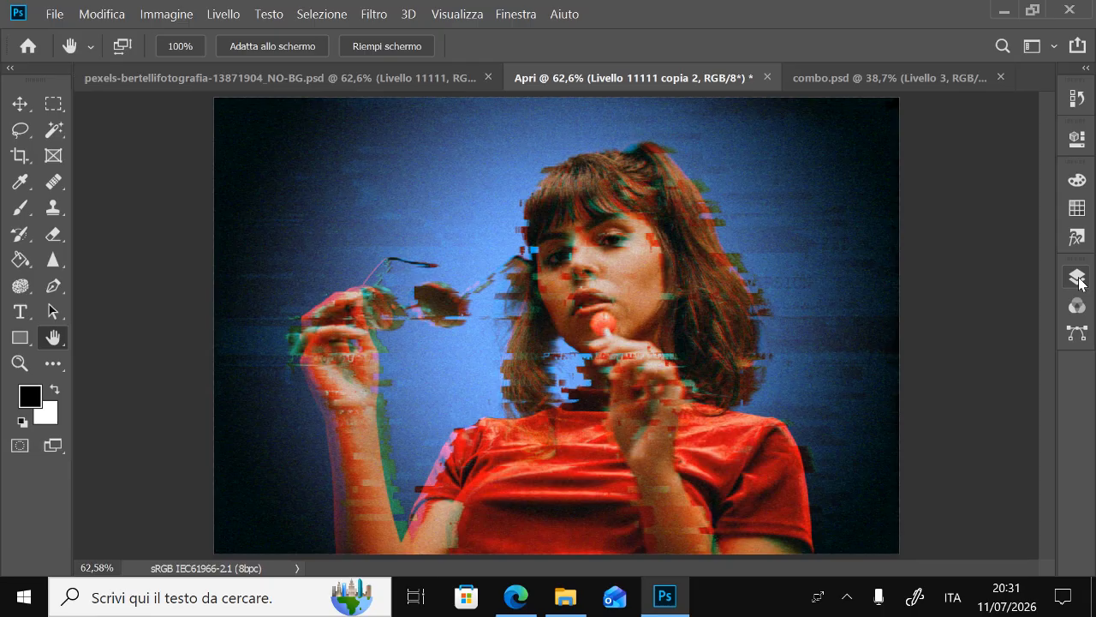
Add a Color Balance adjustment layer above the filtered duplicate
click(1079, 281)
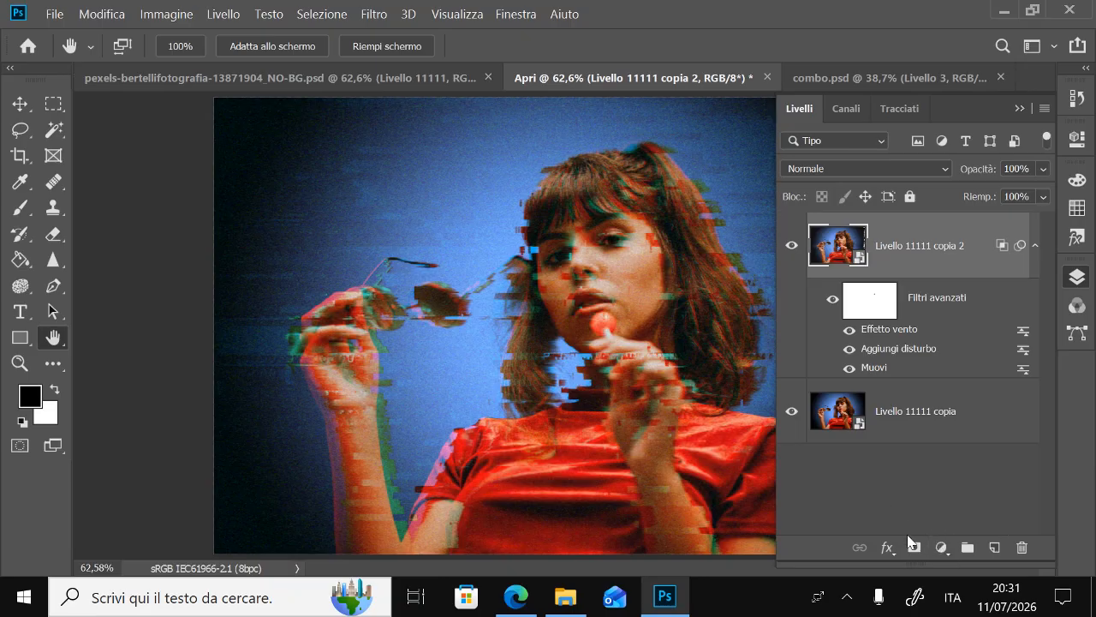
click(942, 549)
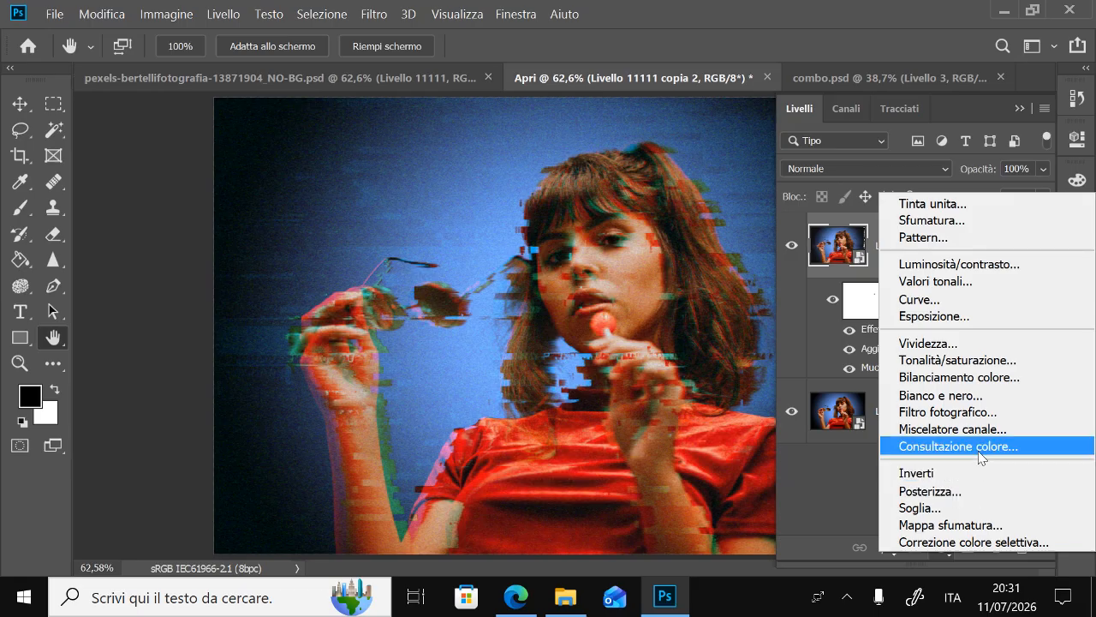
click(953, 378)
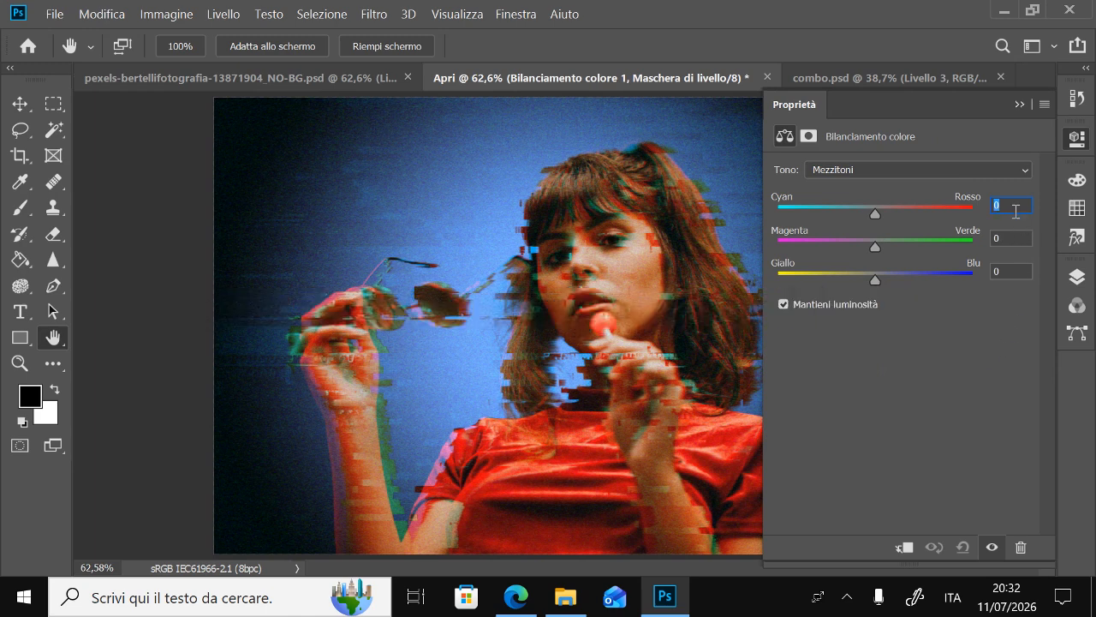
Set the Color Balance midtones' Yellow–Blue value to +50
drag(878, 283, 924, 282)
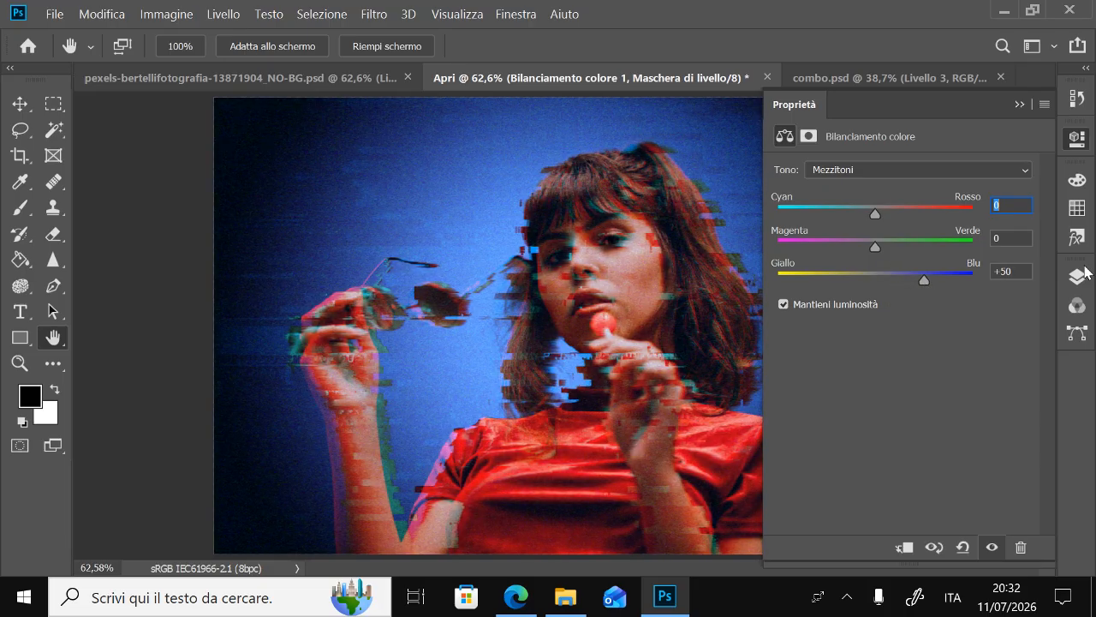
click(1083, 270)
click(1083, 272)
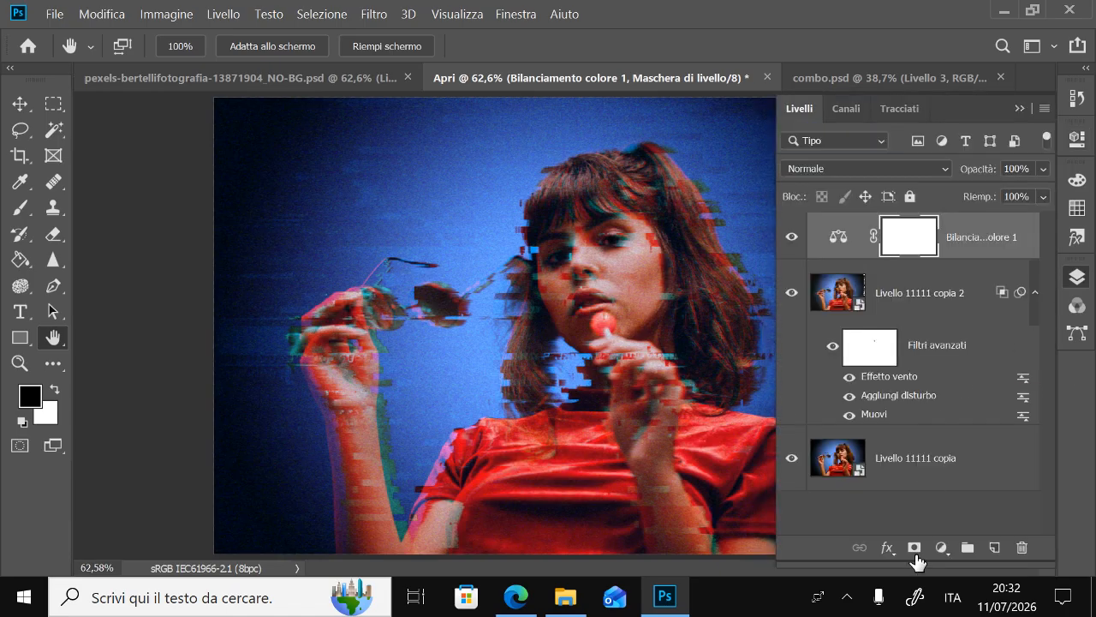
Add a Gradient Map adjustment layer above the Color Balance layer using the magenta-to-blue-to-red preset gradient
click(941, 548)
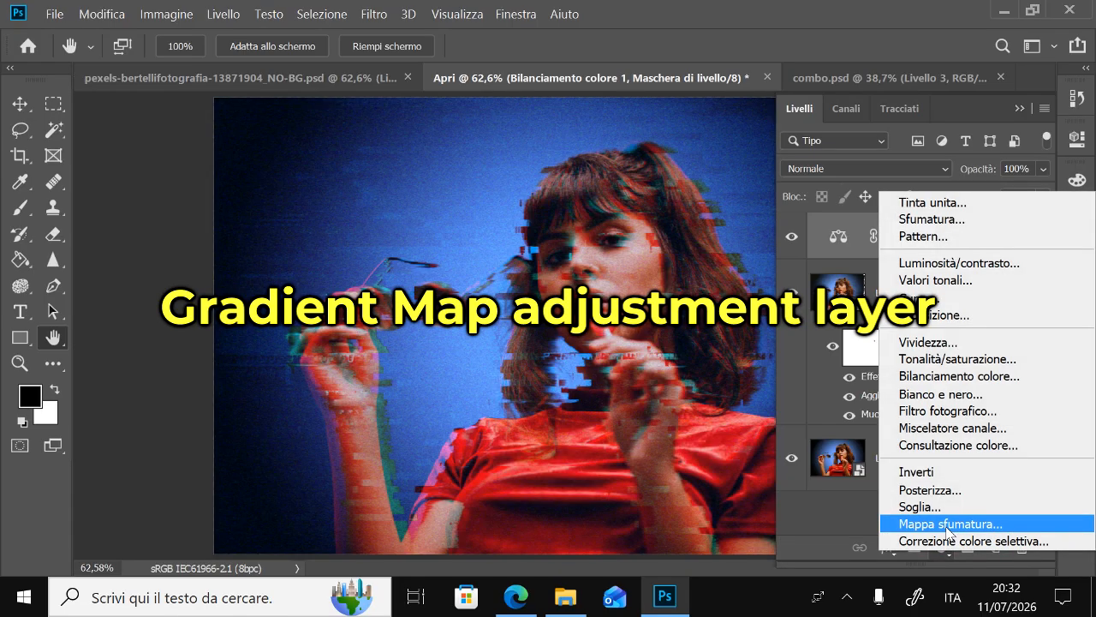
click(949, 526)
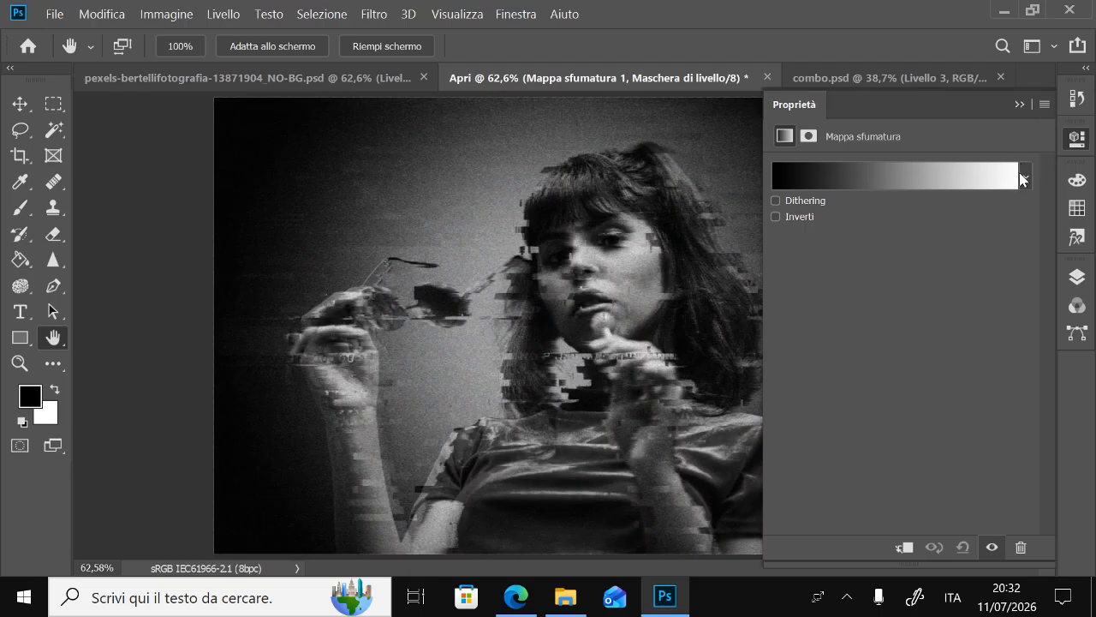
click(1019, 176)
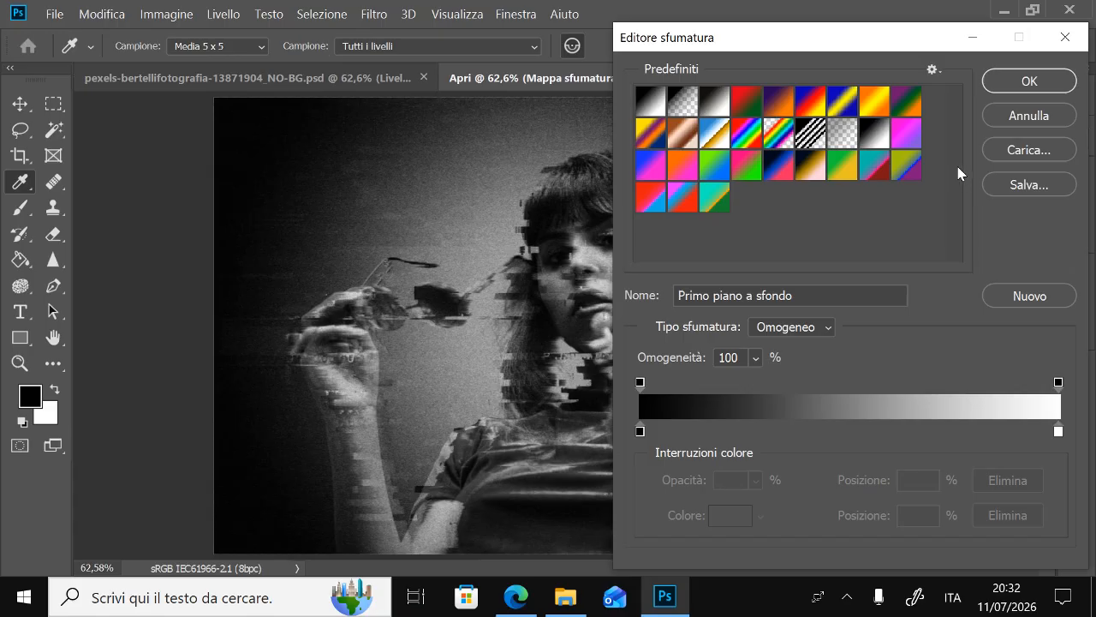
click(683, 199)
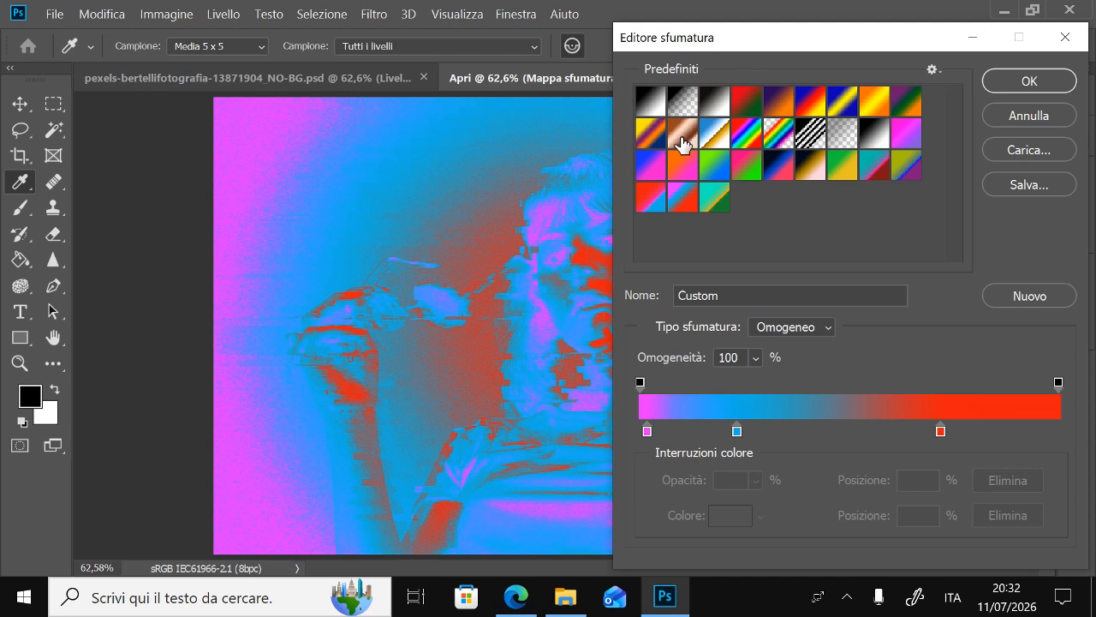
click(1019, 80)
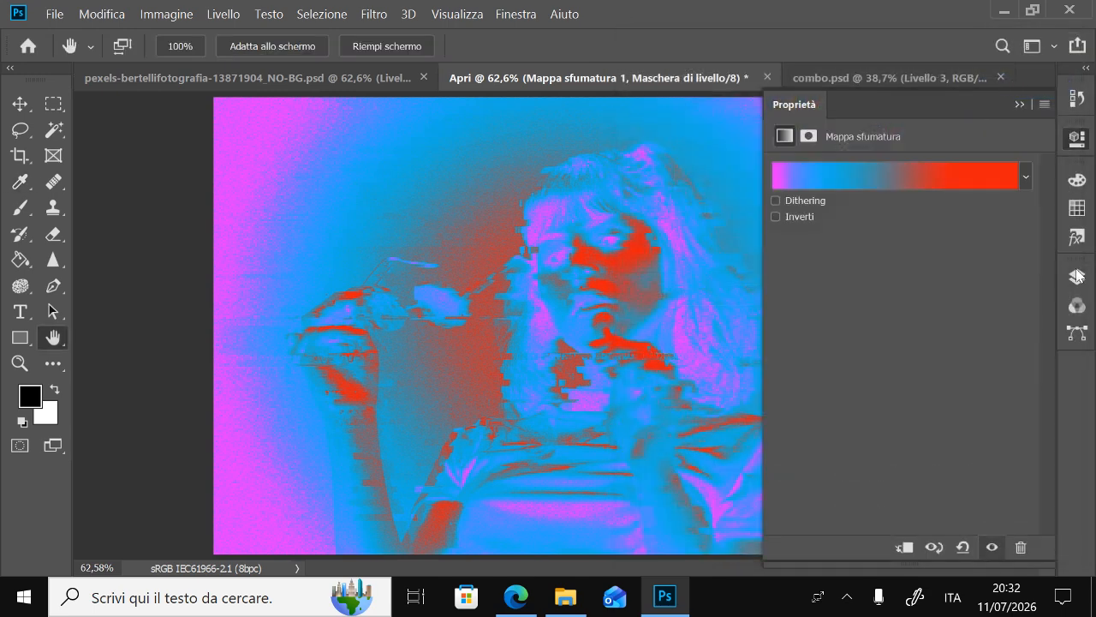
Set the Gradient Map adjustment layer's blend mode to Soft Light (Luce soffusa)
click(1077, 275)
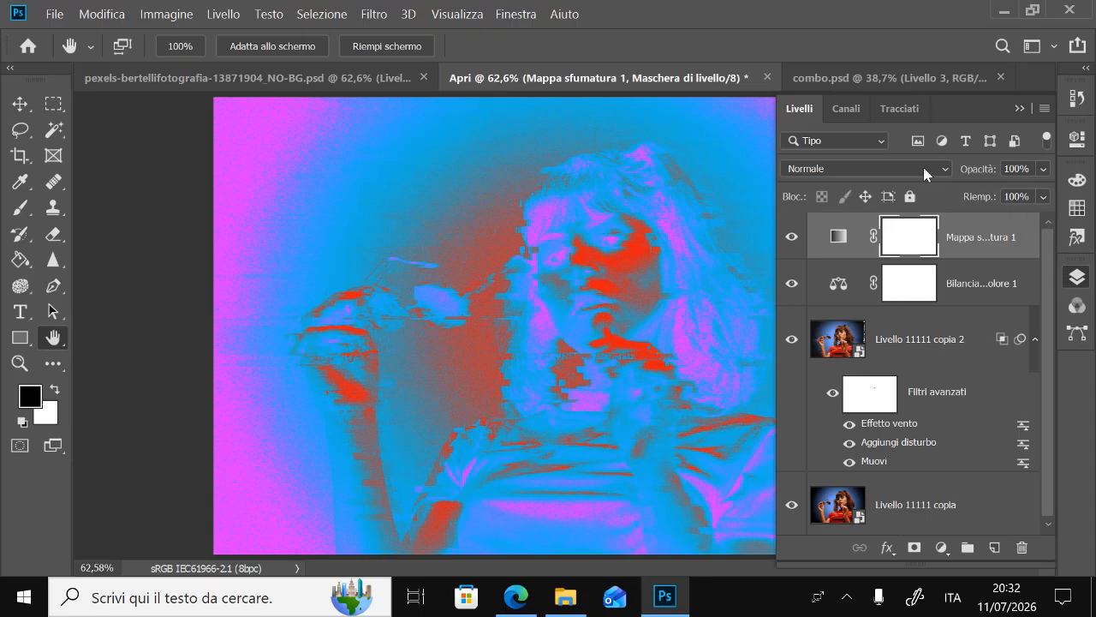
click(945, 171)
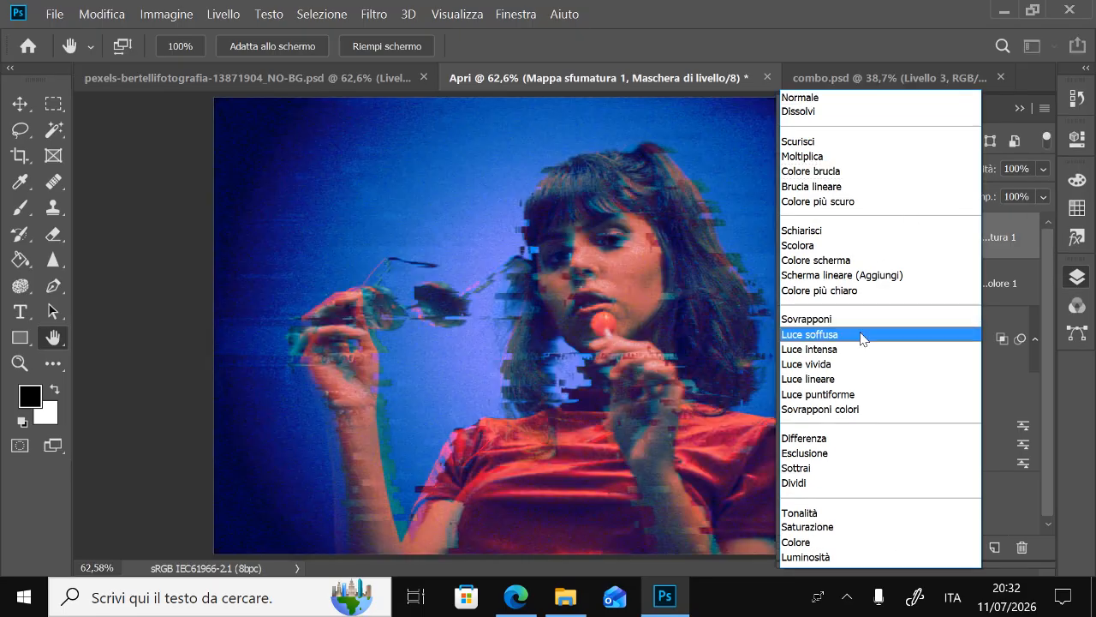
click(860, 343)
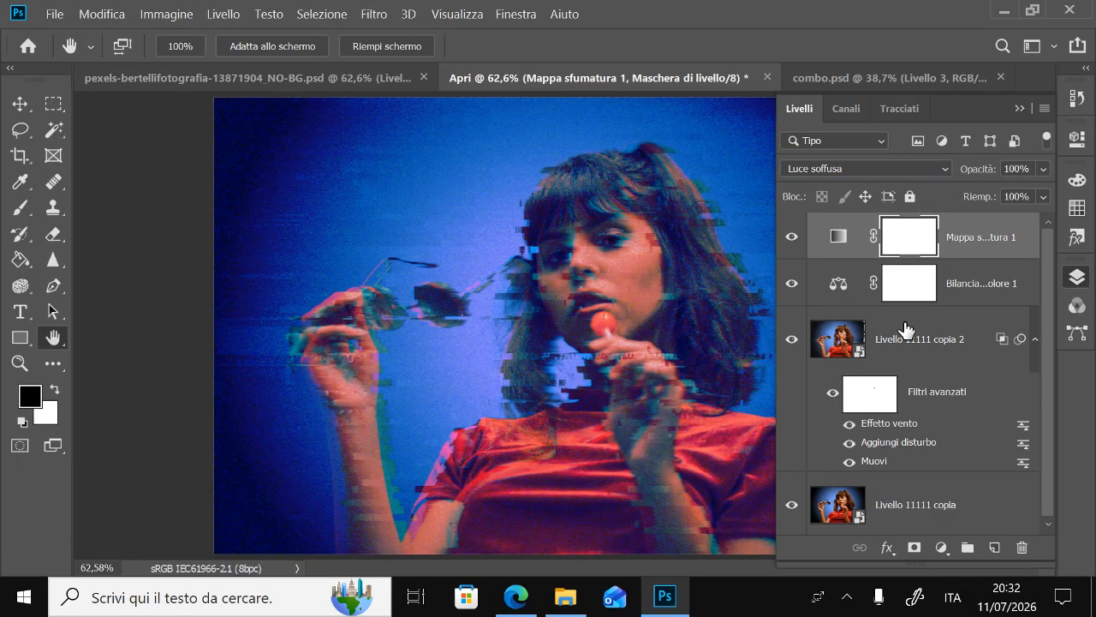
click(1075, 282)
double_click(19, 365)
click(53, 340)
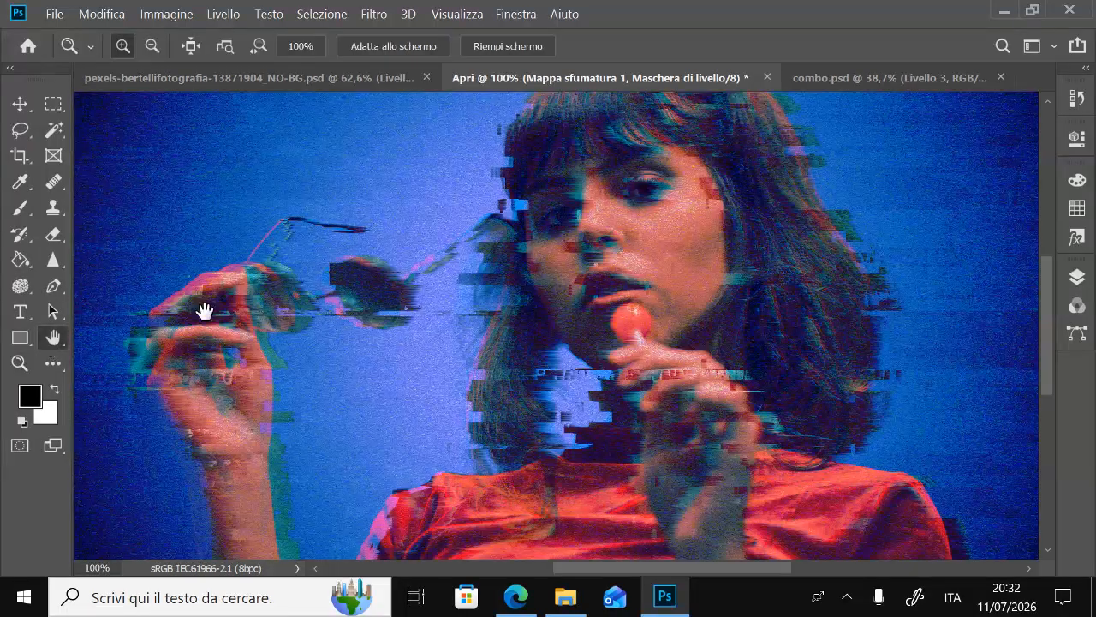
drag(403, 255, 337, 292)
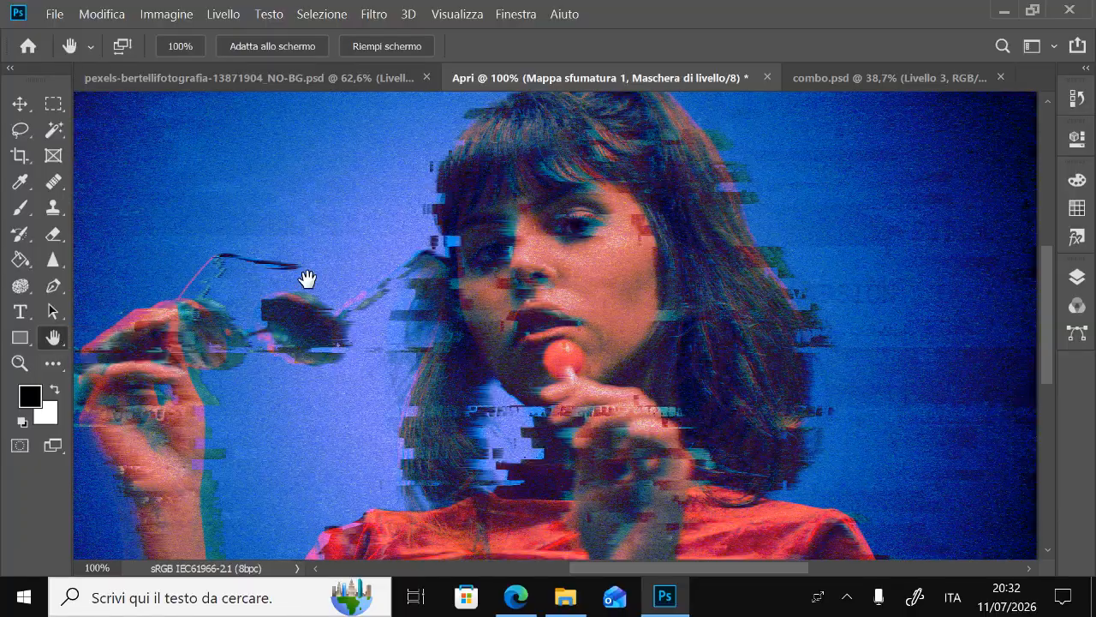
drag(550, 339, 594, 360)
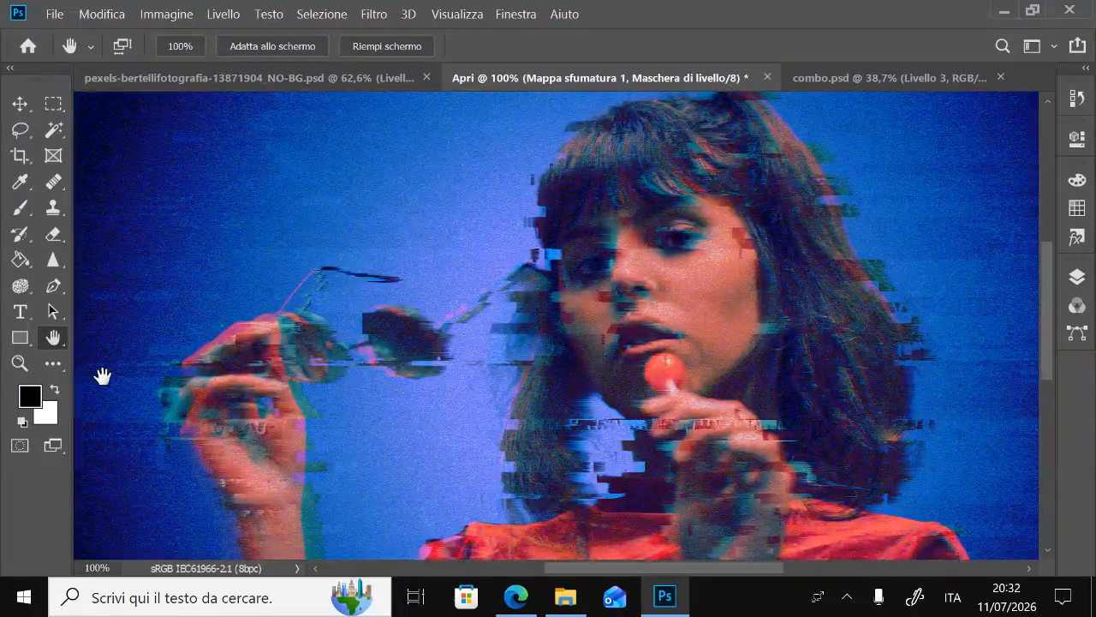
double_click(53, 337)
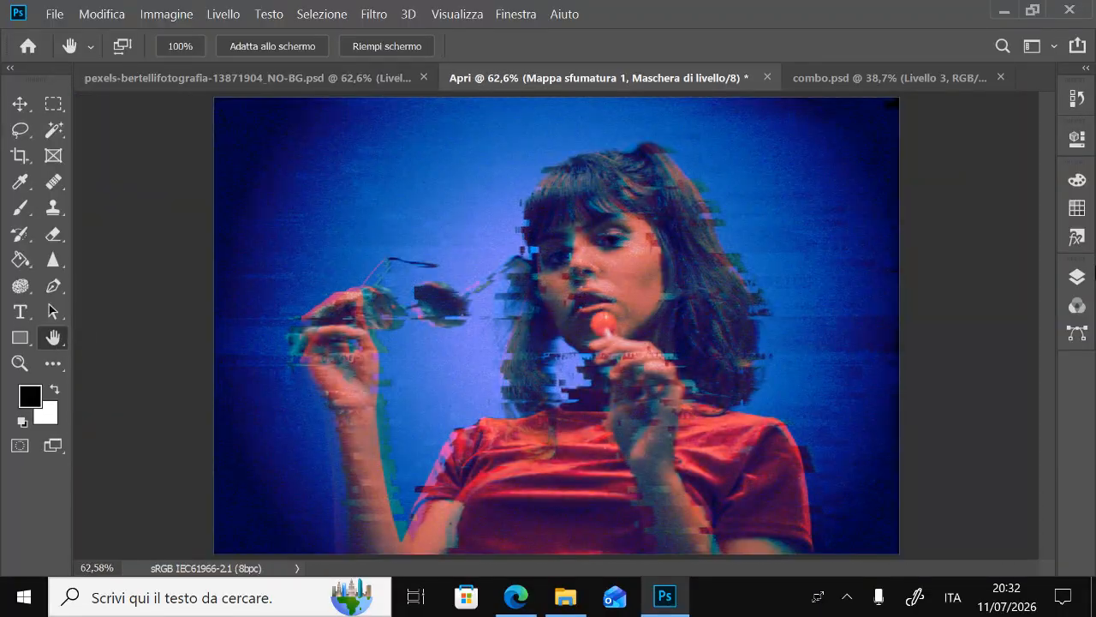
Create a new empty layer above the Gradient Map and fill it with the white background colour
click(1078, 276)
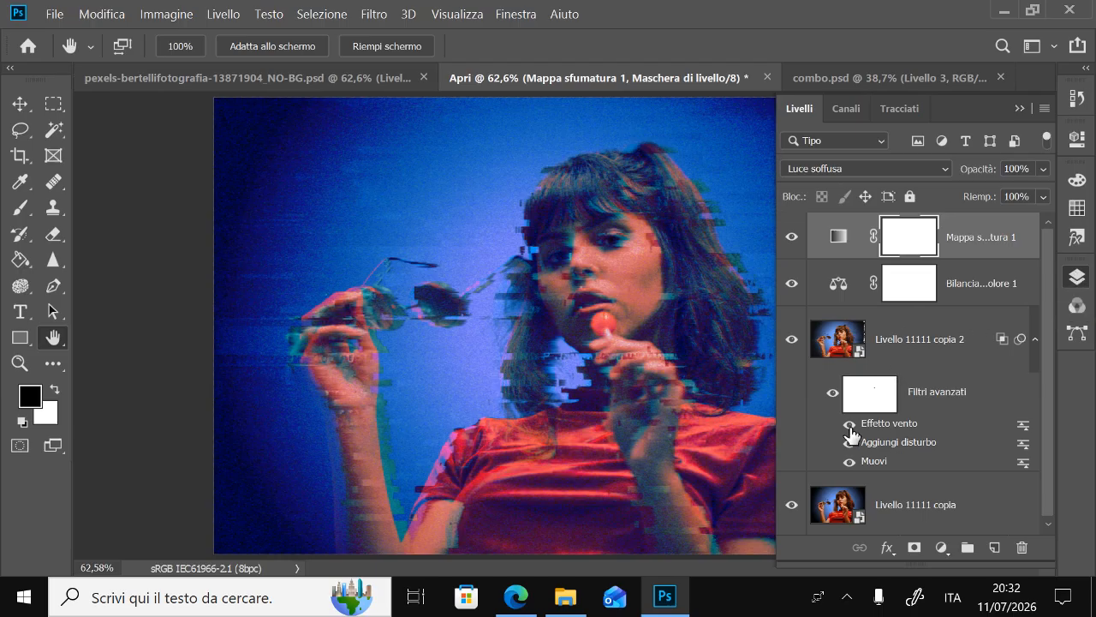
click(994, 548)
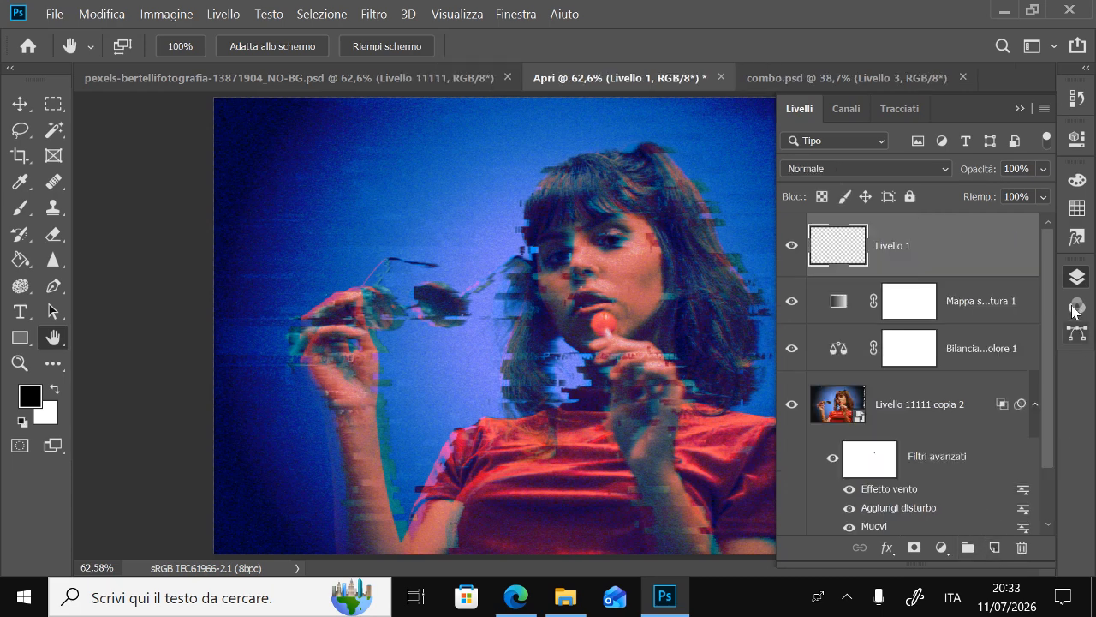
click(1077, 277)
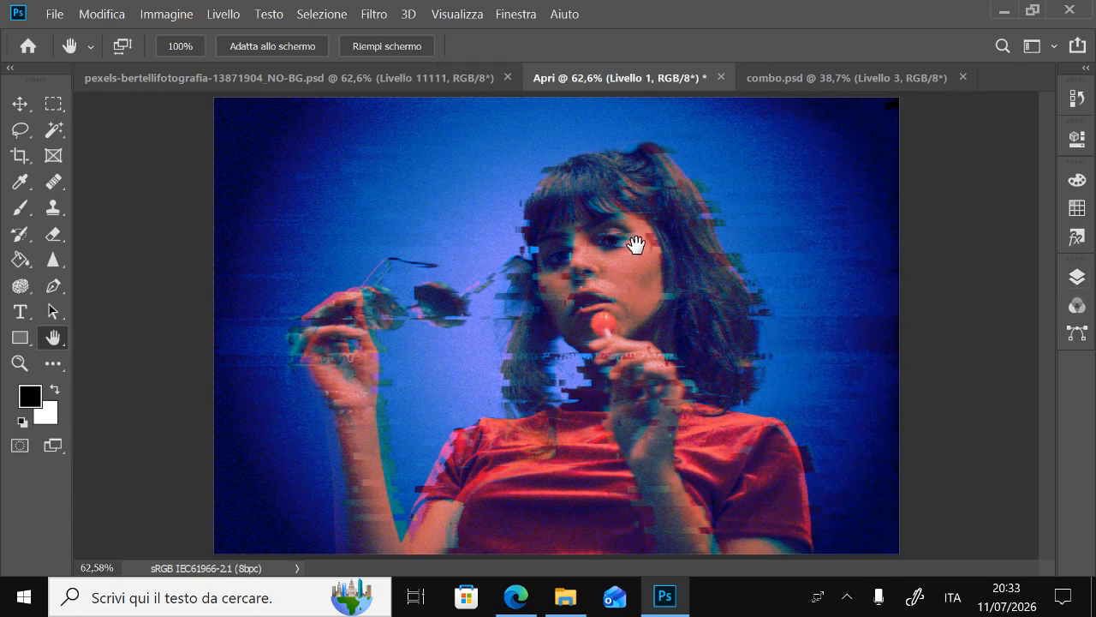
key(ctrl+BackSpace)
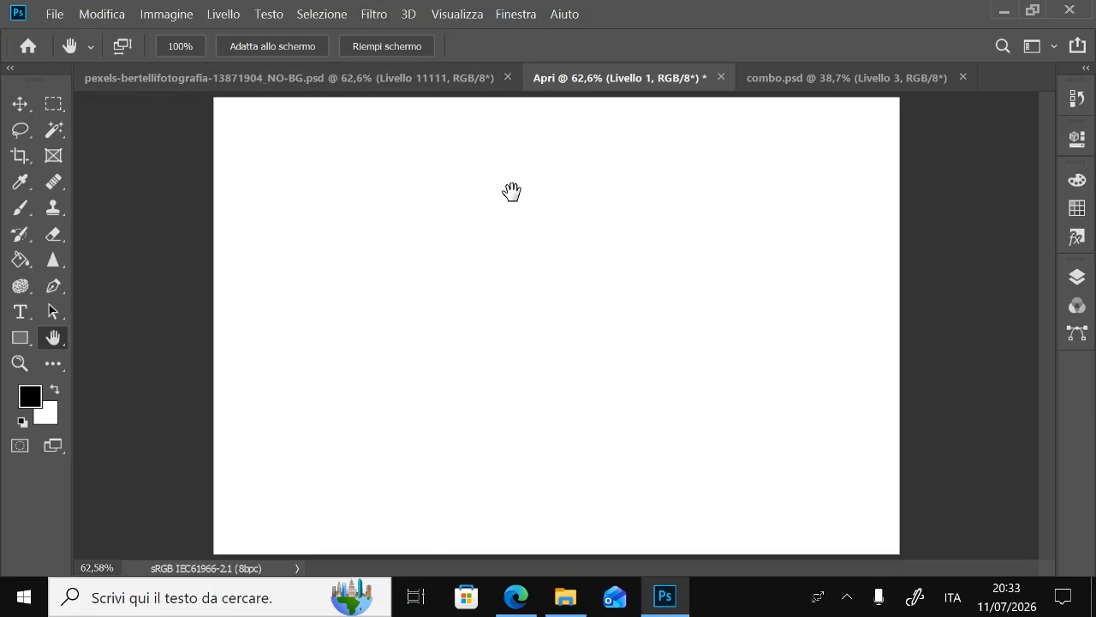
Apply the Sketch Halftone Pattern filter to the white layer with size 1, contrast 5 and the Line pattern type
click(1076, 277)
click(1076, 277)
click(374, 14)
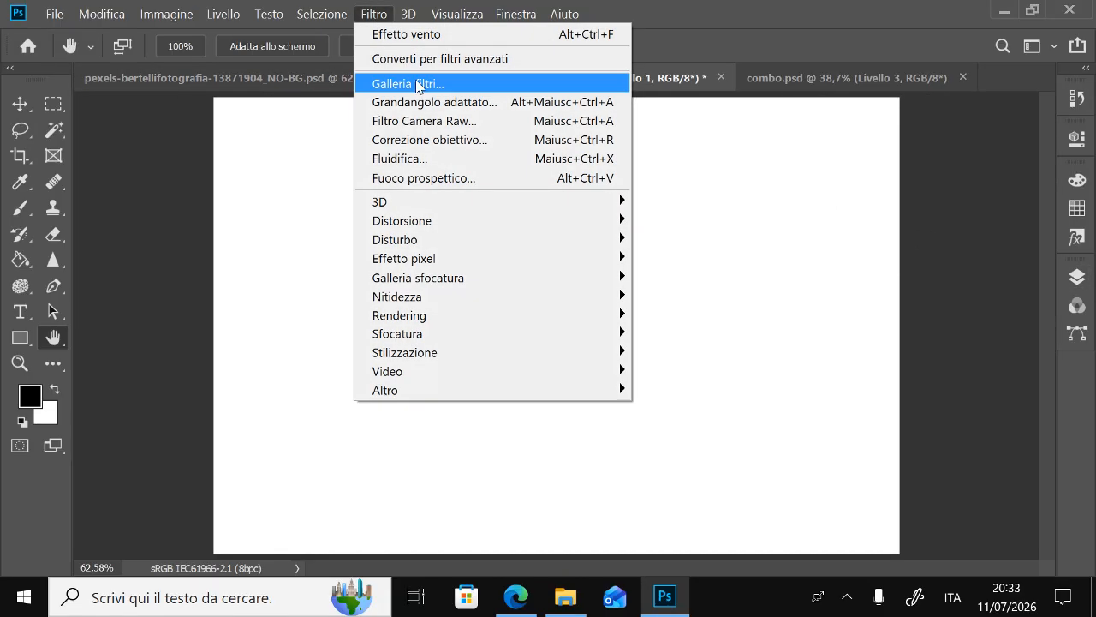
click(455, 83)
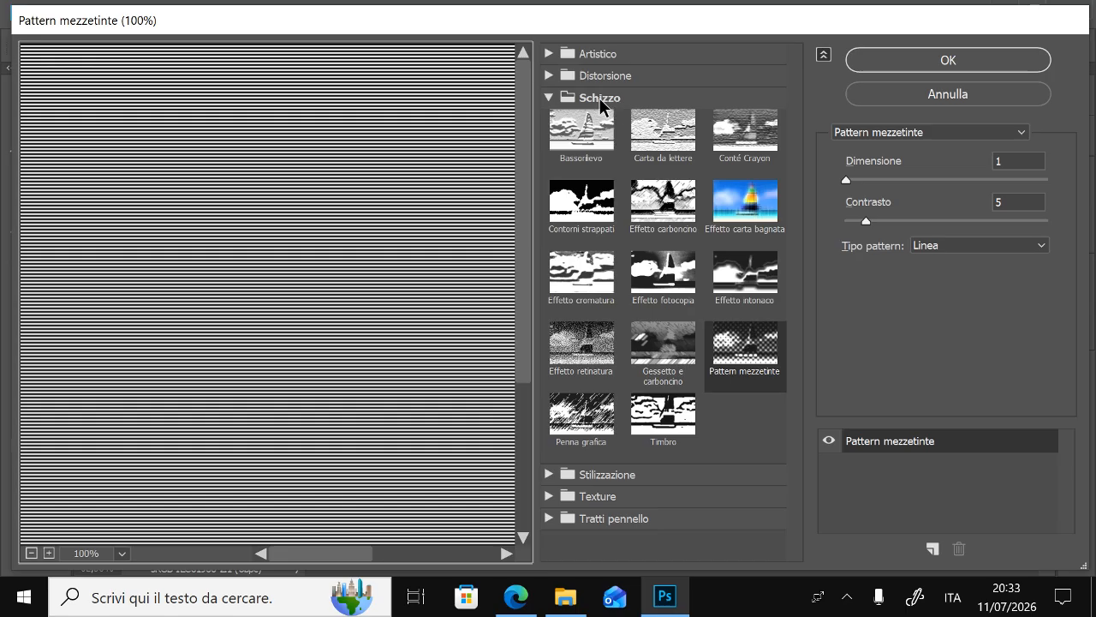
click(768, 357)
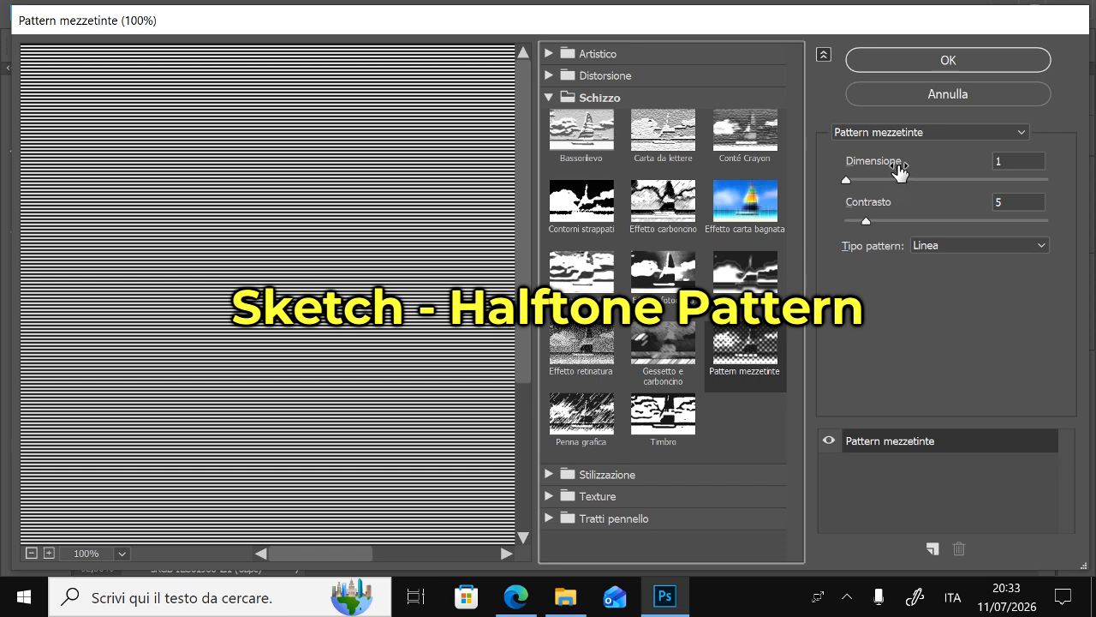
click(924, 62)
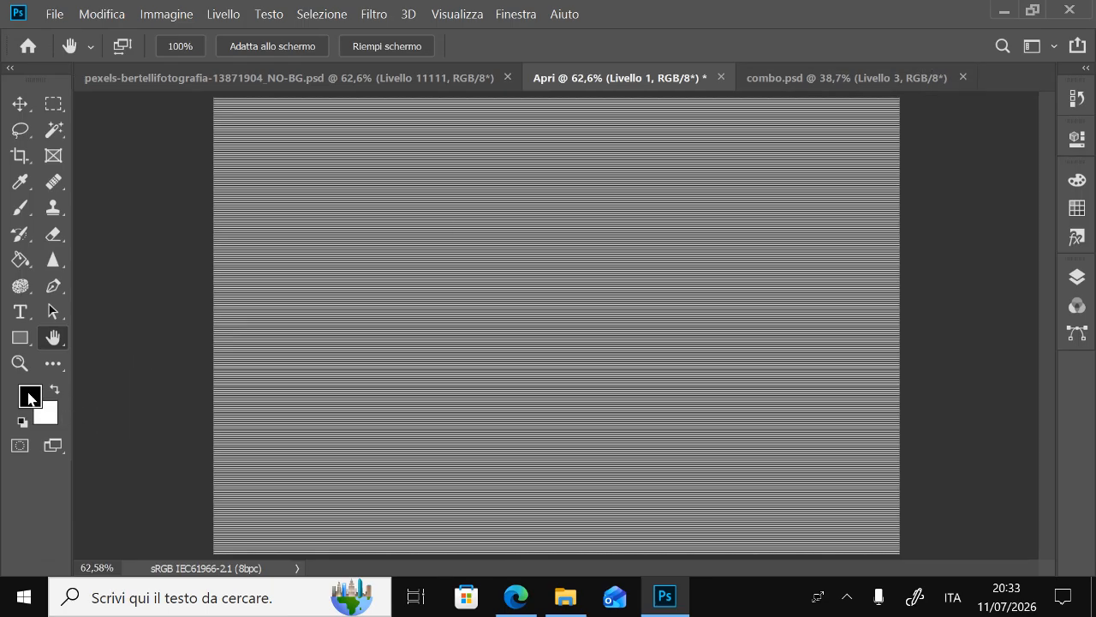
Set the halftone line layer's blend mode to Darken (Scurisci)
click(1078, 277)
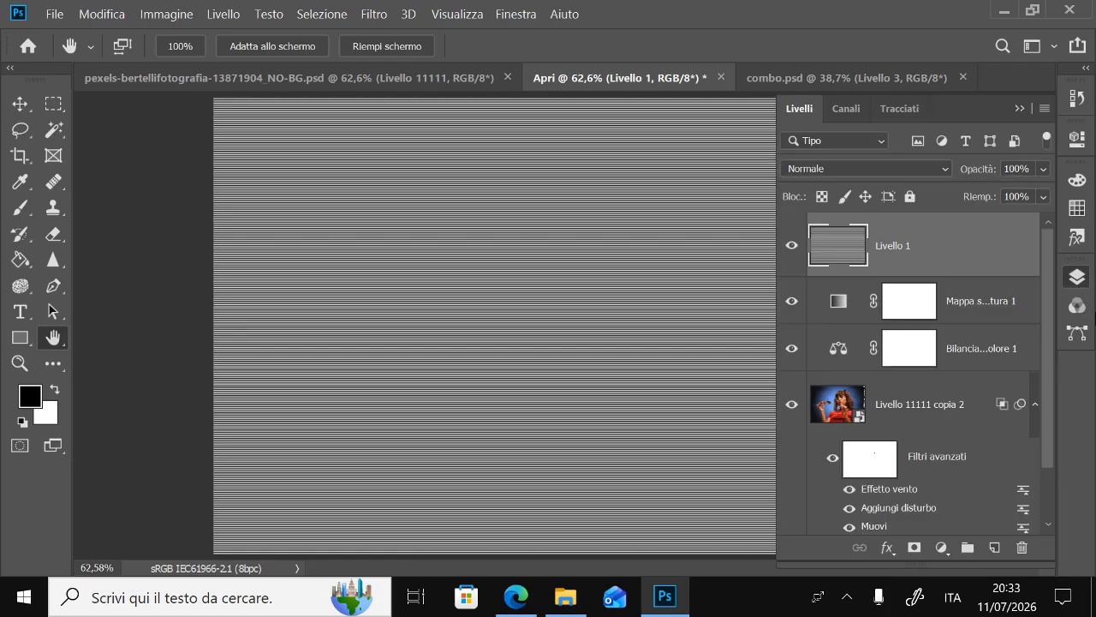
click(945, 170)
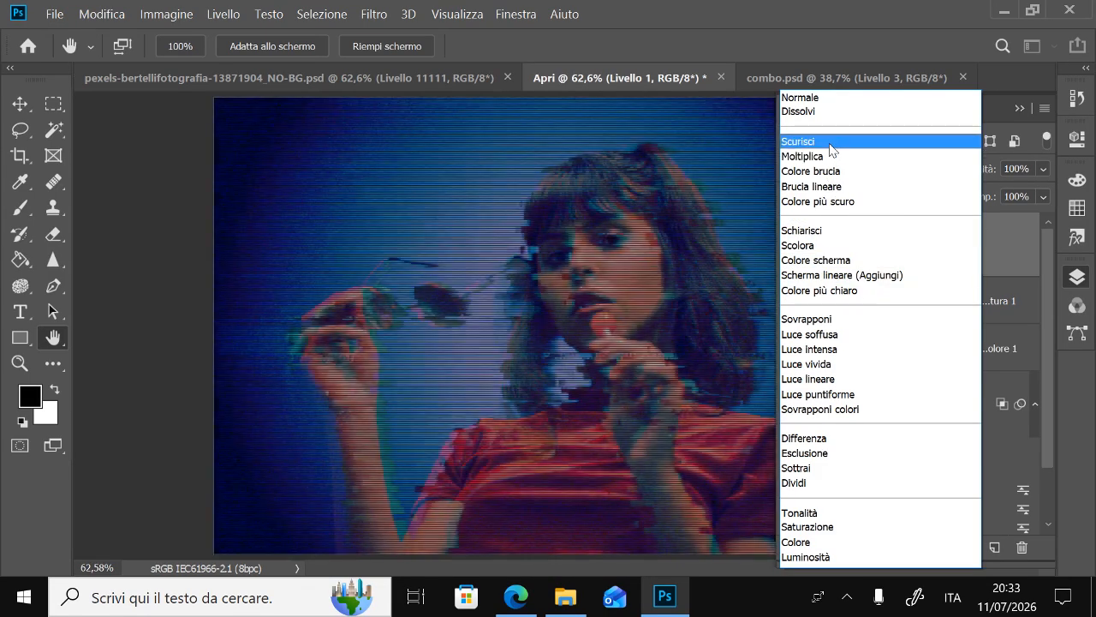
click(865, 142)
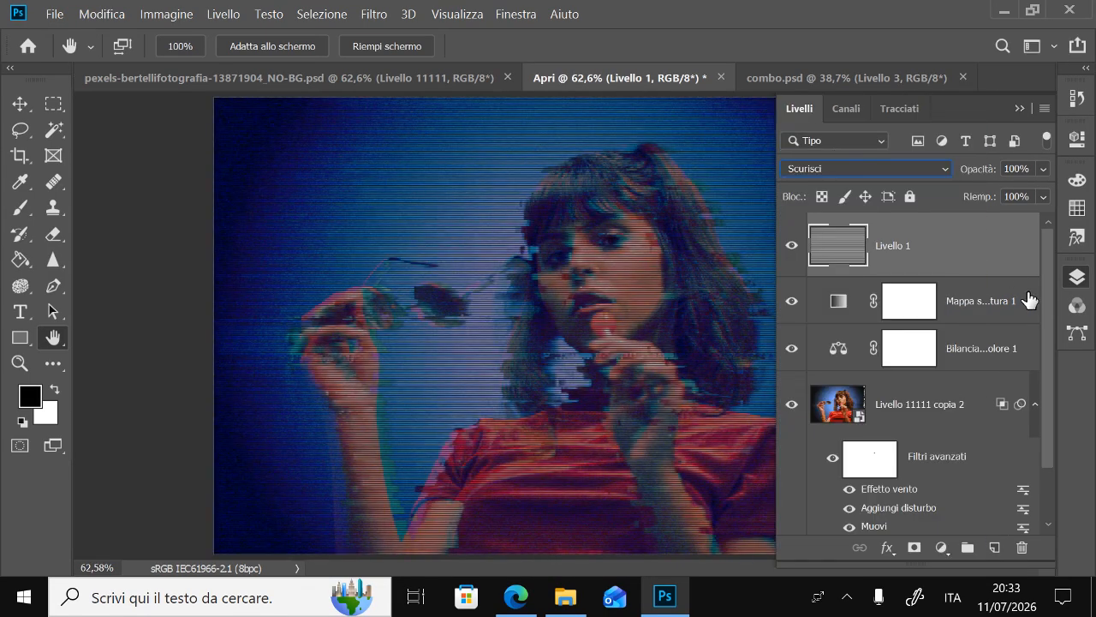
click(1077, 277)
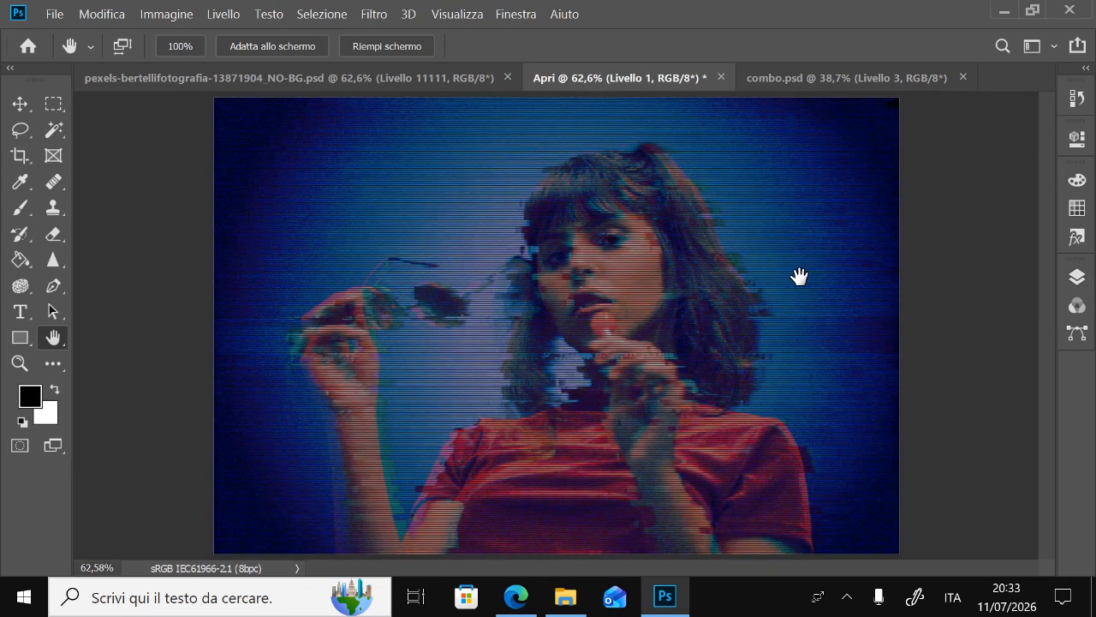
double_click(20, 363)
click(53, 338)
drag(592, 276, 553, 313)
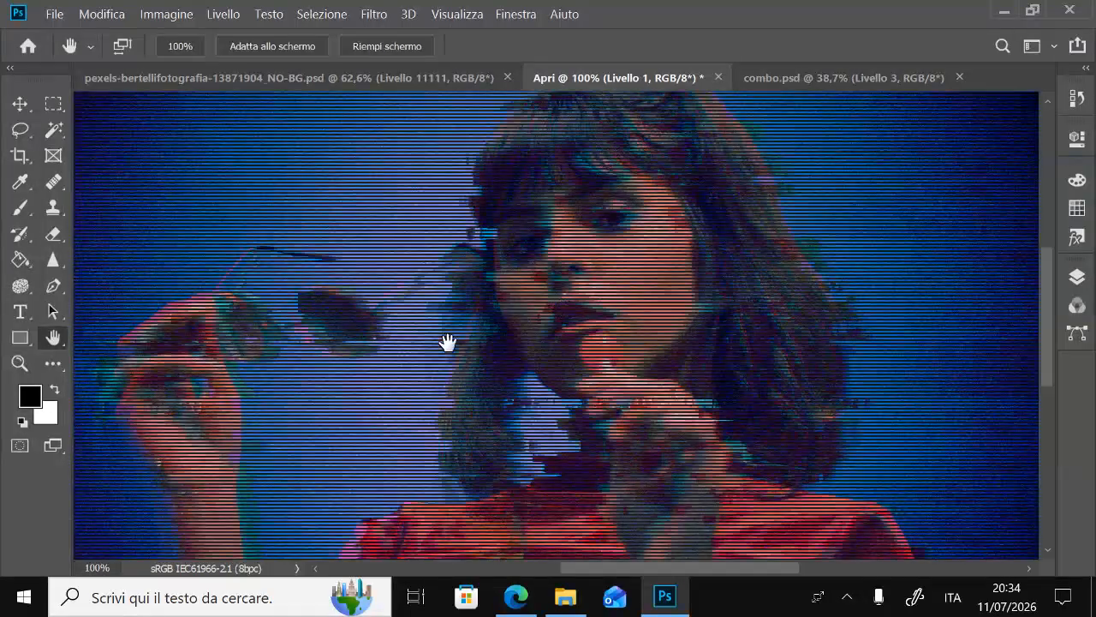
double_click(49, 339)
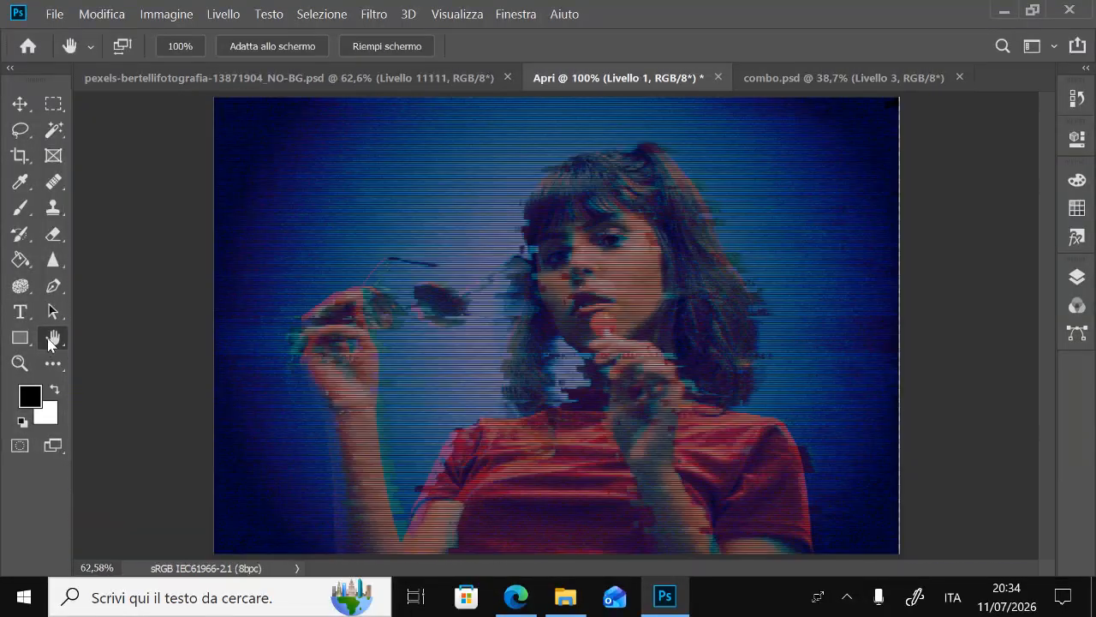
Switch to pexels-bertellifotografia-13871904_NO-BG.psd and compare its image with the Exposure adjustment layer hidden and shown
click(402, 83)
click(1077, 277)
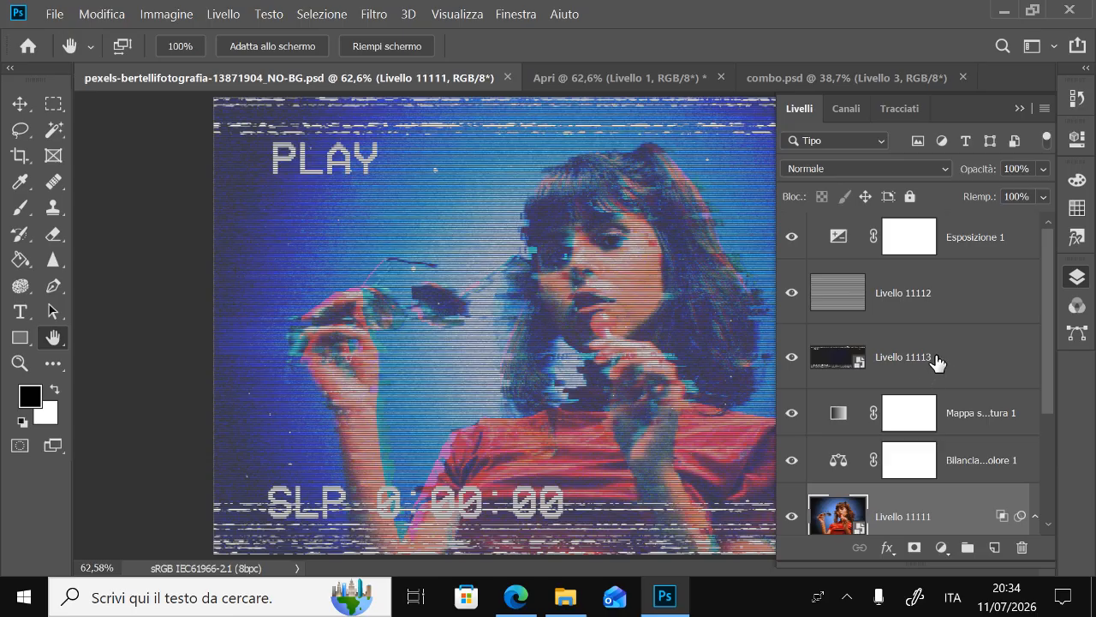
click(913, 359)
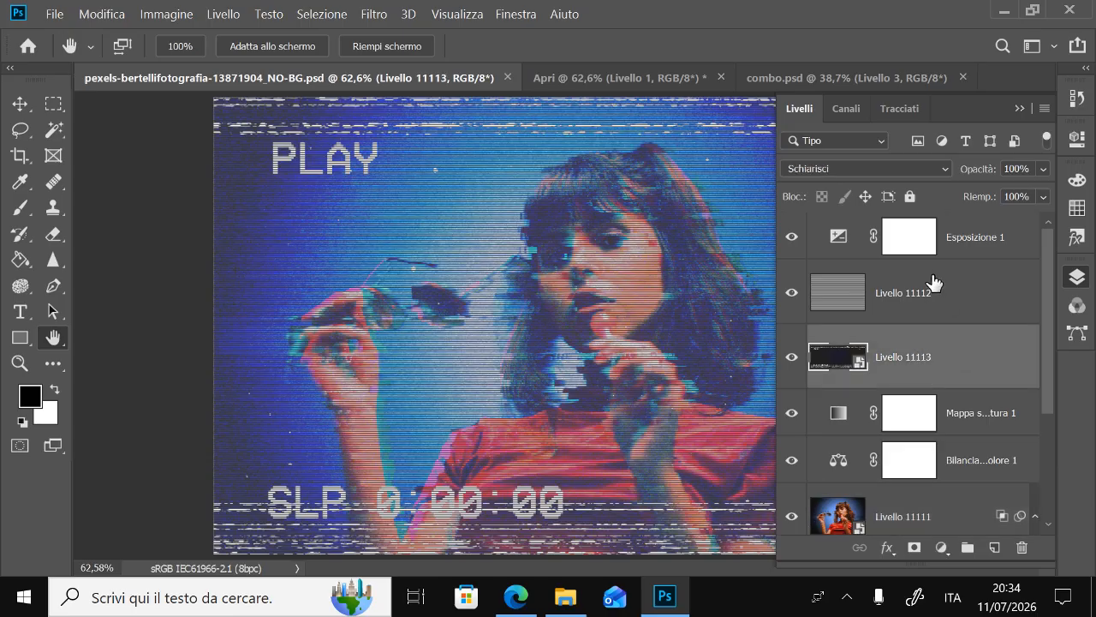
click(966, 242)
click(791, 238)
click(791, 238)
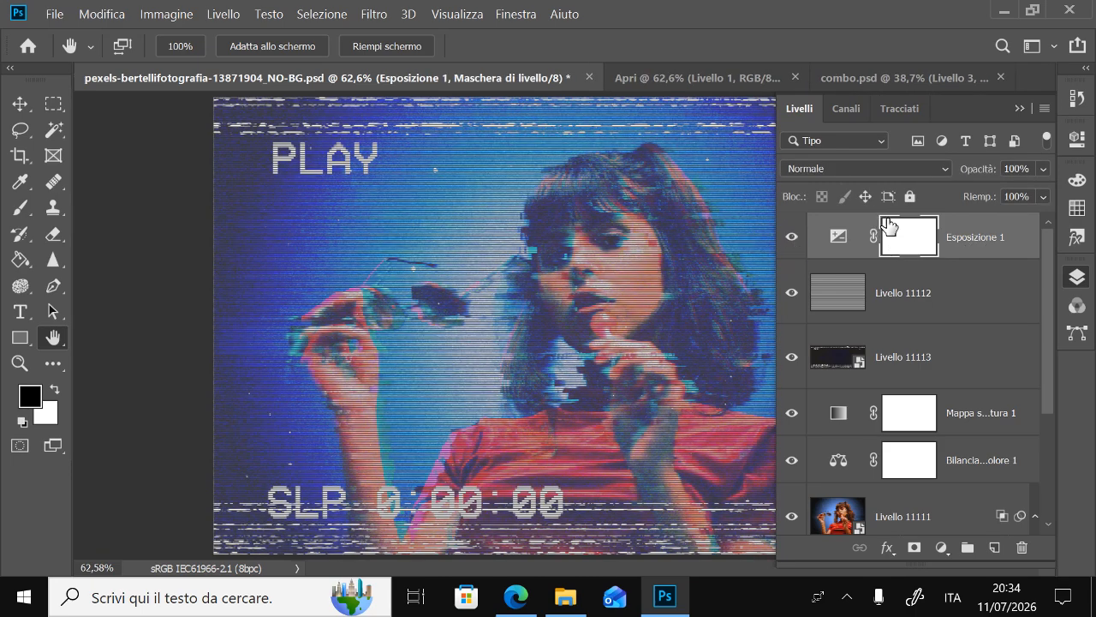
Copy the Exposure adjustment layer into the Apri document above the halftone line layer and open its settings
click(838, 238)
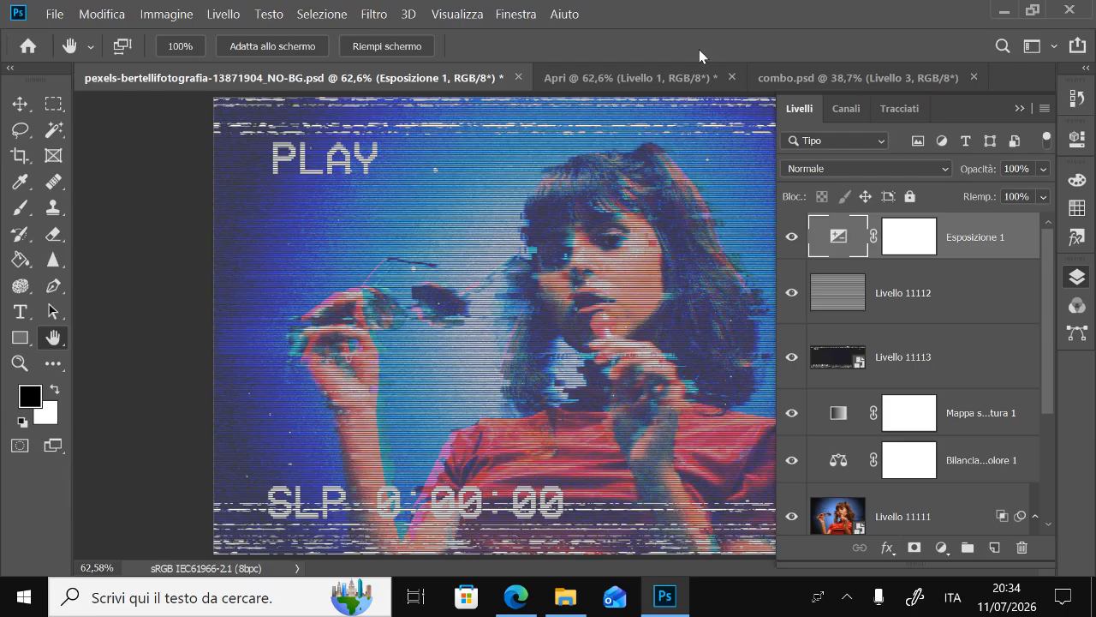
click(617, 77)
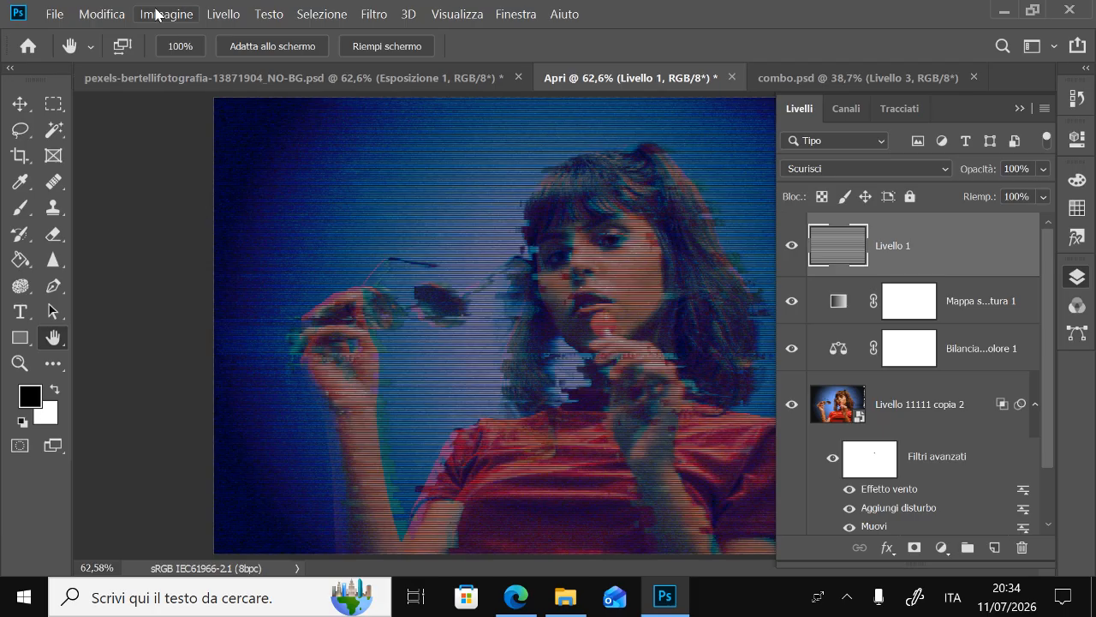
key(ctrl+v)
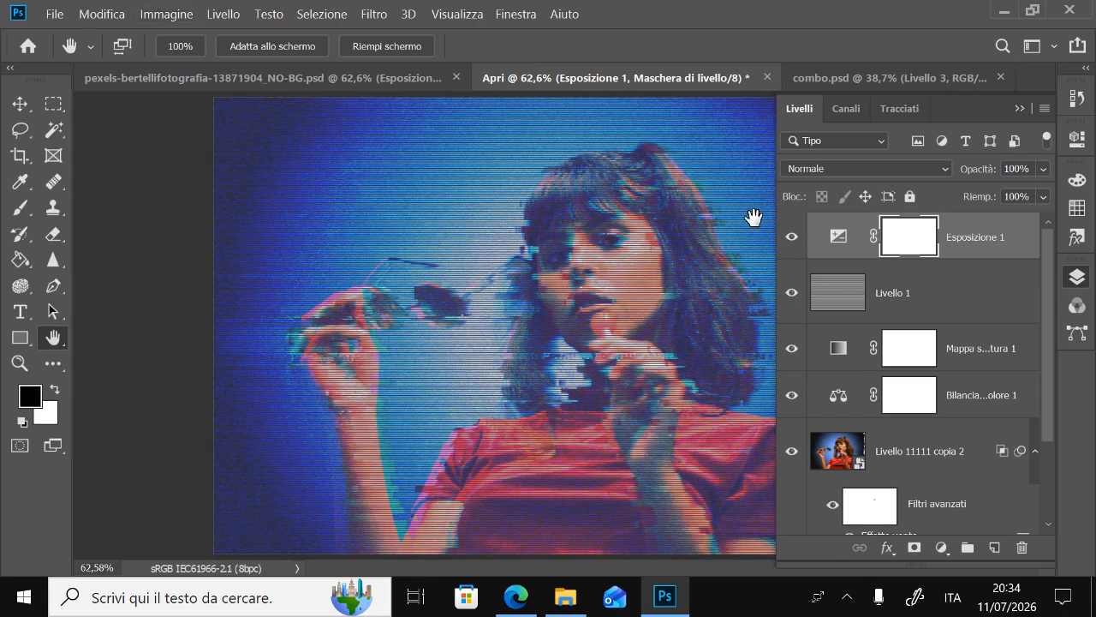
double_click(839, 245)
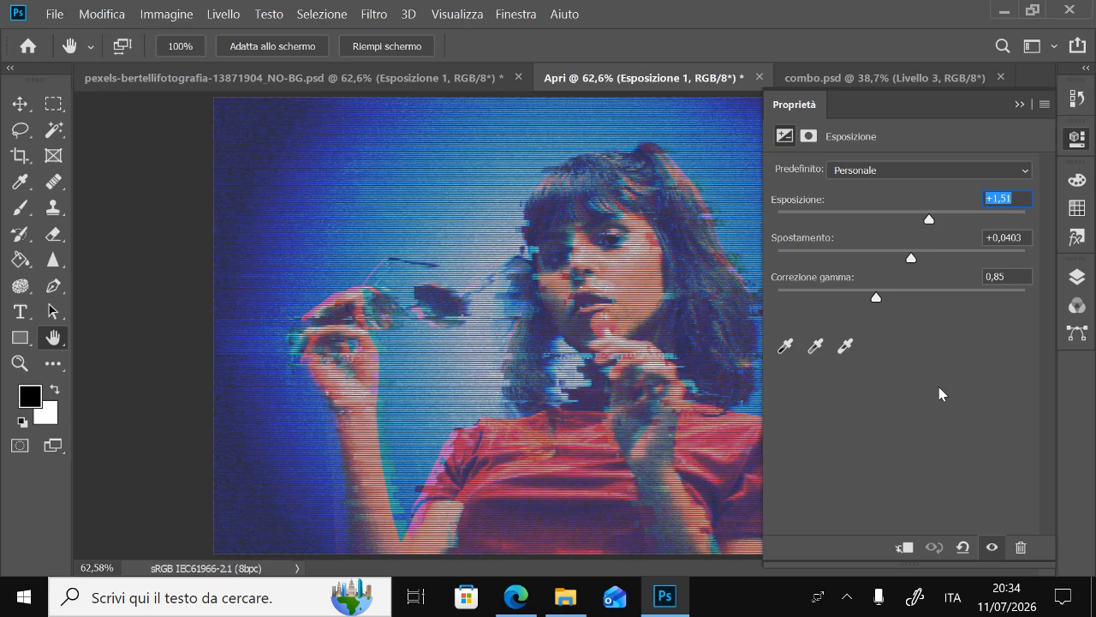
Copy the PLAY / SLP overlay layer from pexels-bertellifotografia-13871904_NO-BG.psd into the Apri document, directly above the Gradient Map layer
click(1077, 138)
click(423, 77)
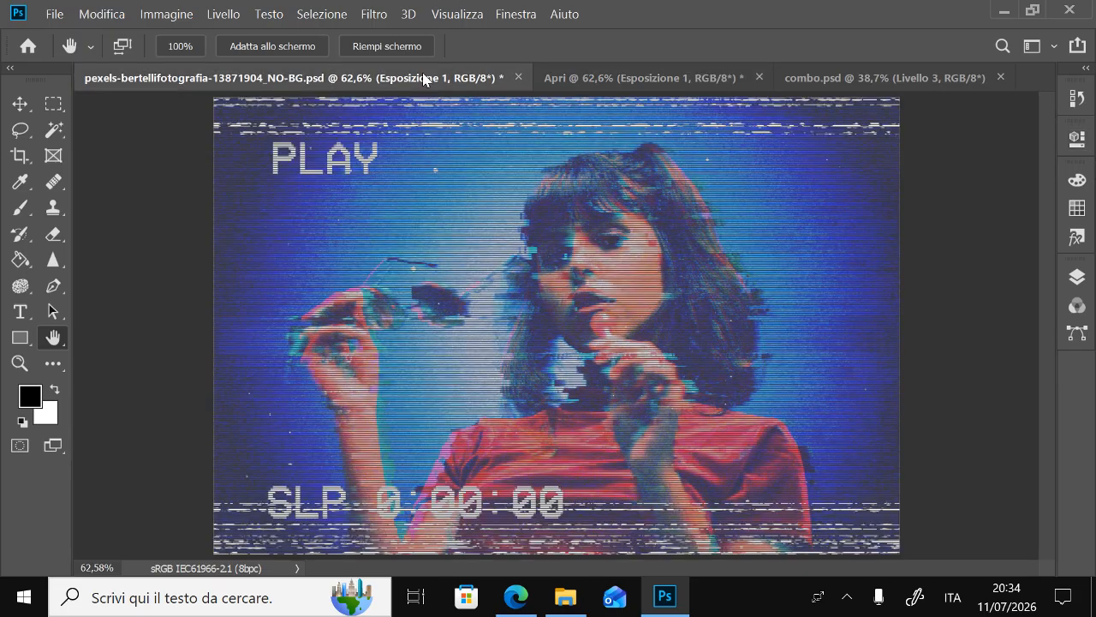
click(1077, 276)
click(936, 360)
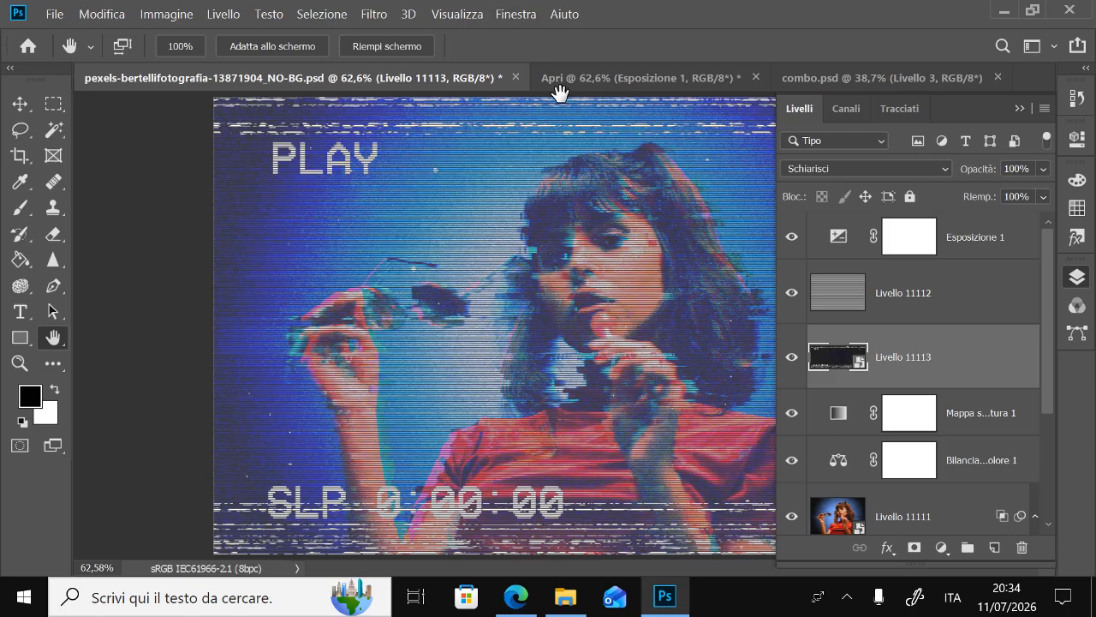
click(597, 80)
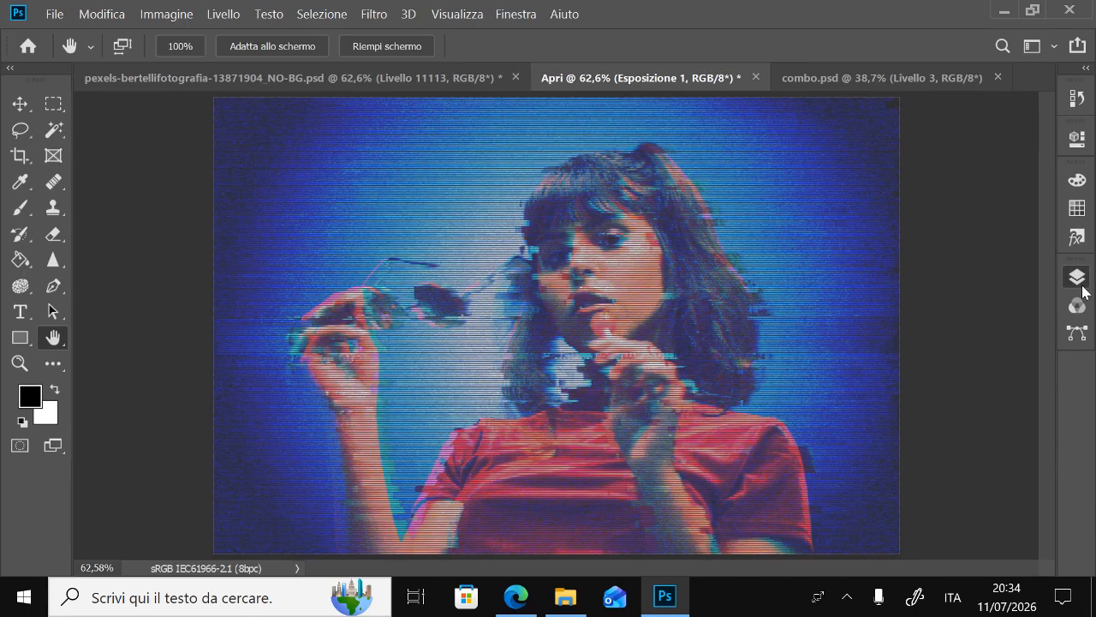
click(969, 306)
click(993, 360)
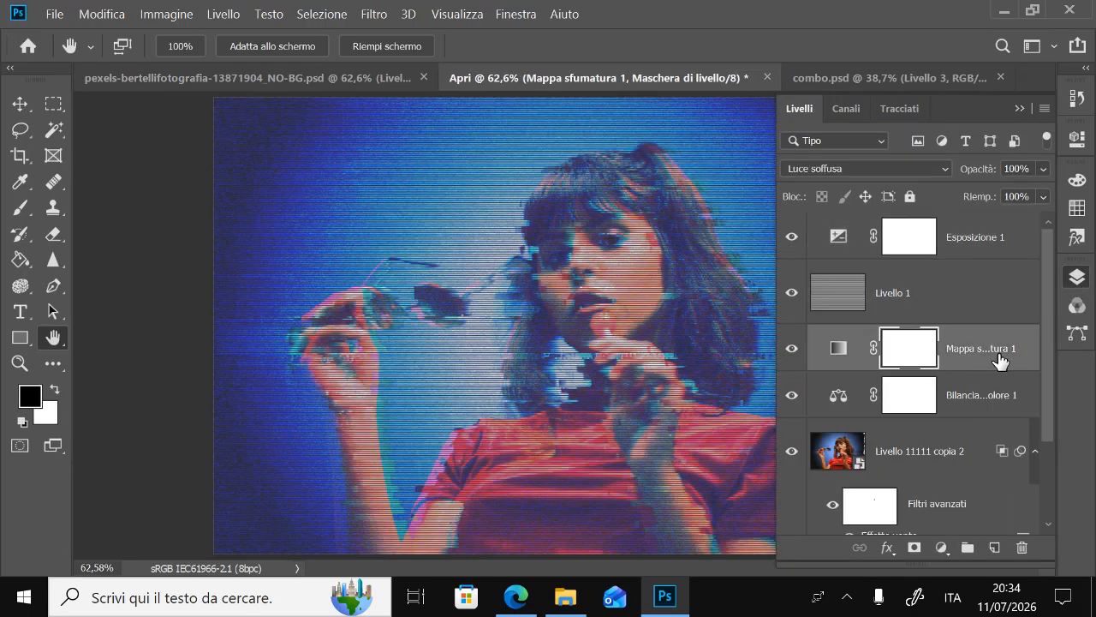
key(ctrl+v)
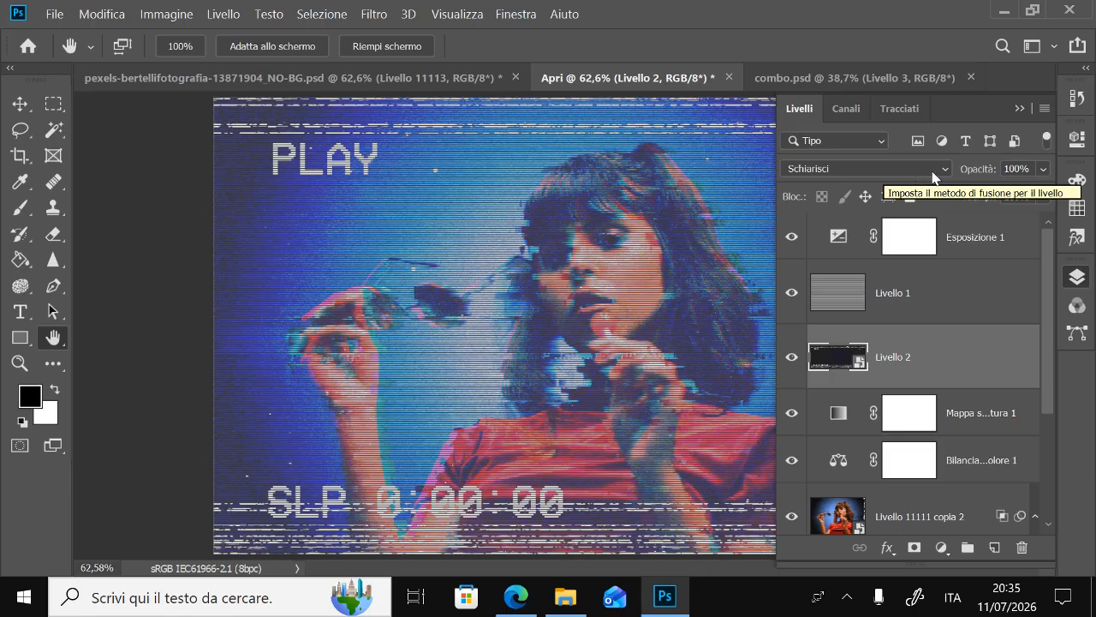
click(1077, 278)
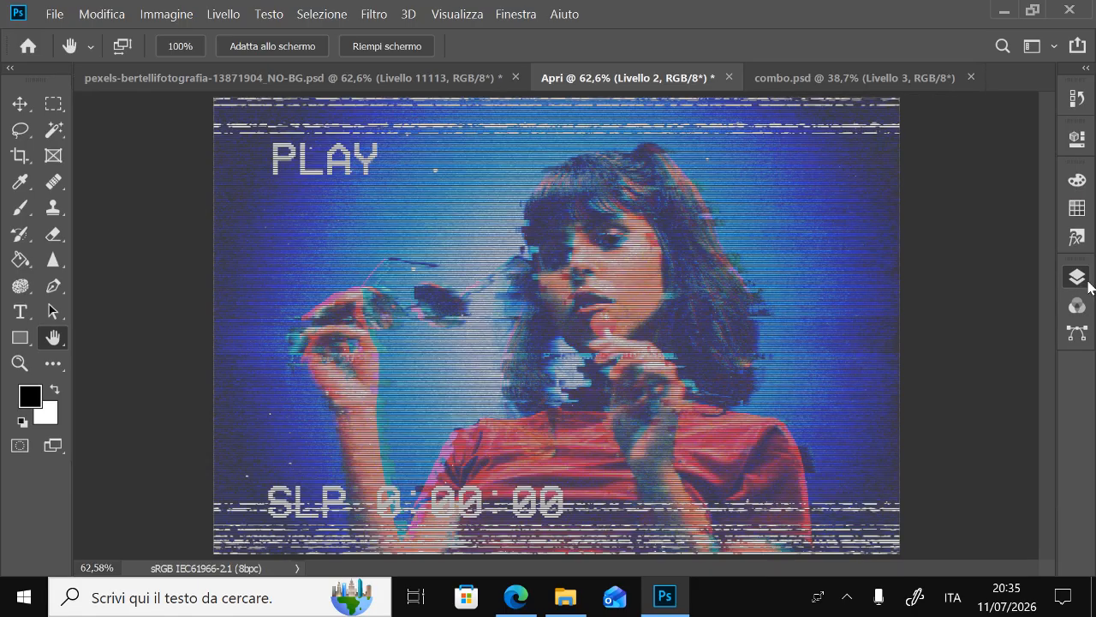
Compare the Apri image with pexels-bertellifotografia-13871904_NO-BG.psd, and examine Apri's glitch effect, scan lines and text overlay at 100% zoom
click(461, 75)
click(633, 87)
click(399, 77)
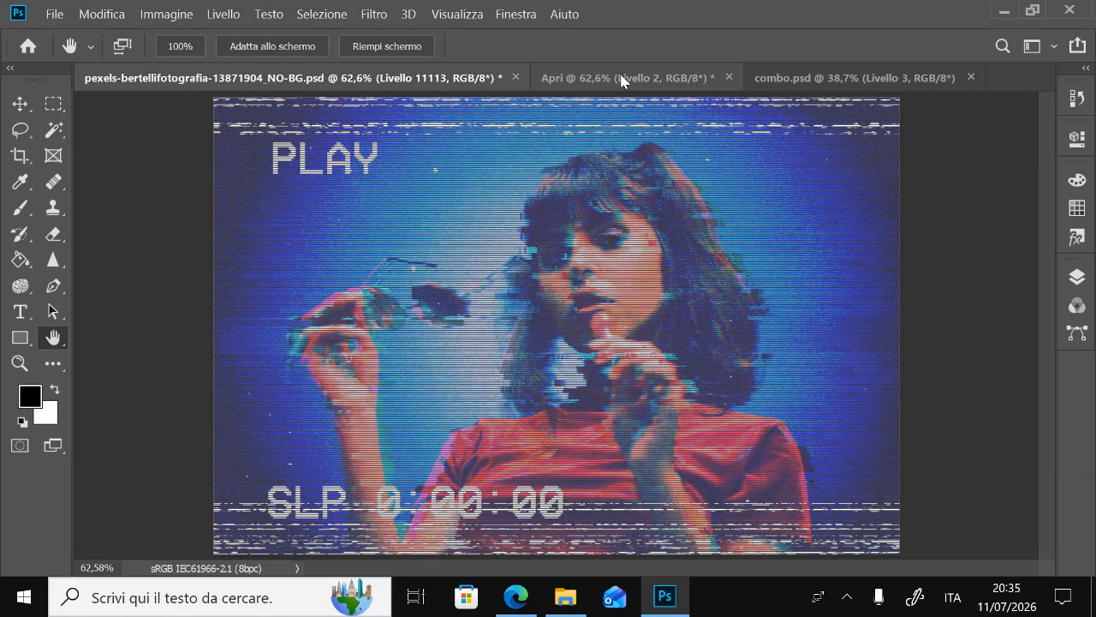
double_click(19, 363)
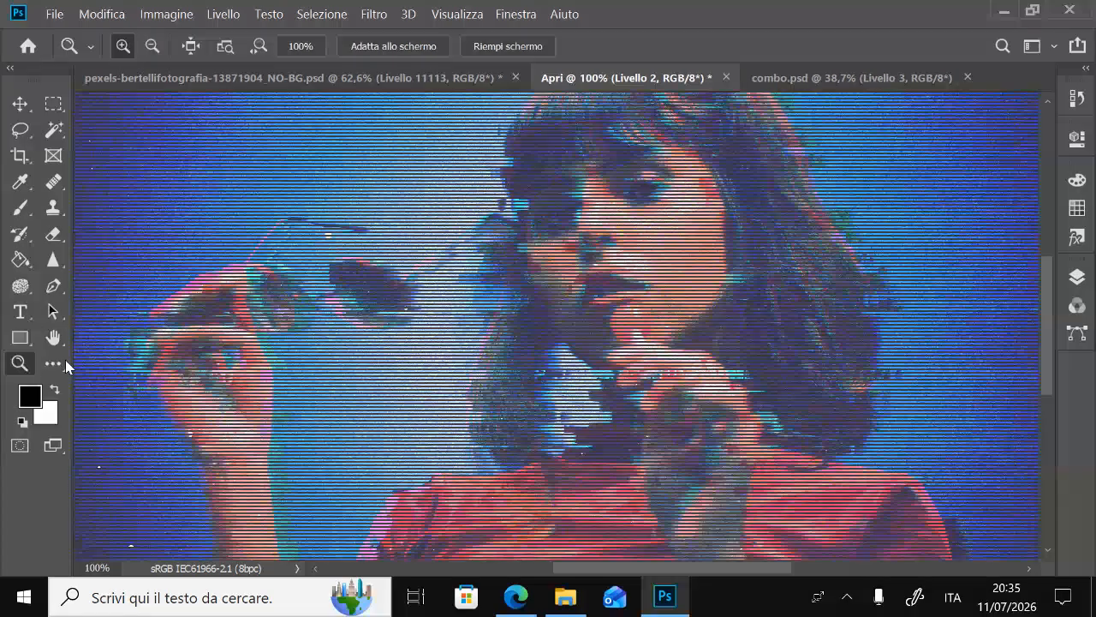
click(55, 341)
drag(623, 249, 607, 318)
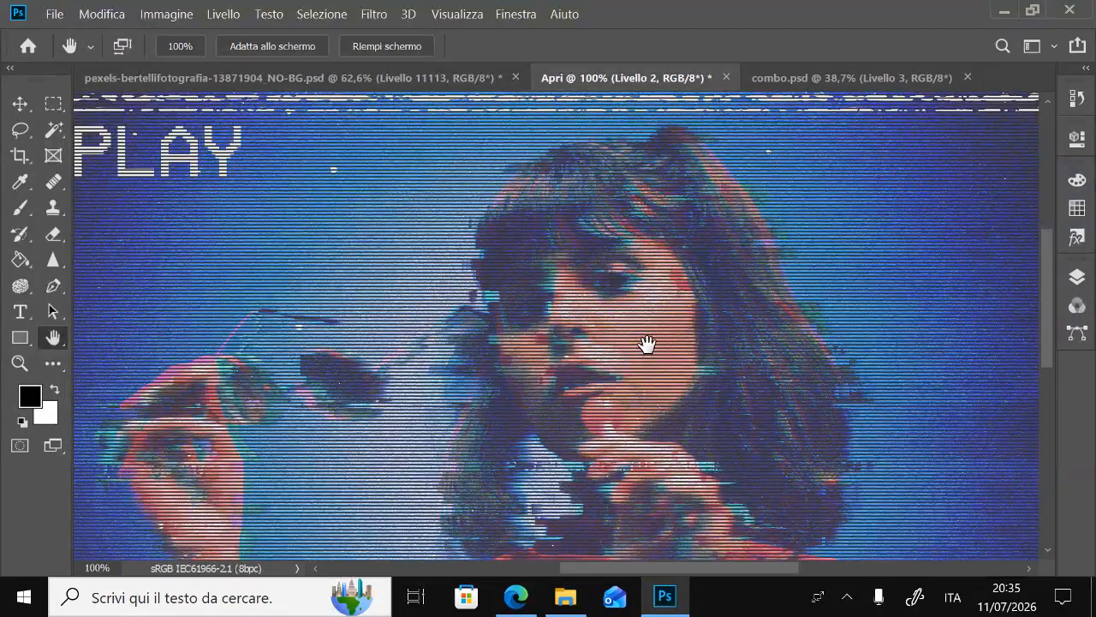
drag(668, 408, 676, 274)
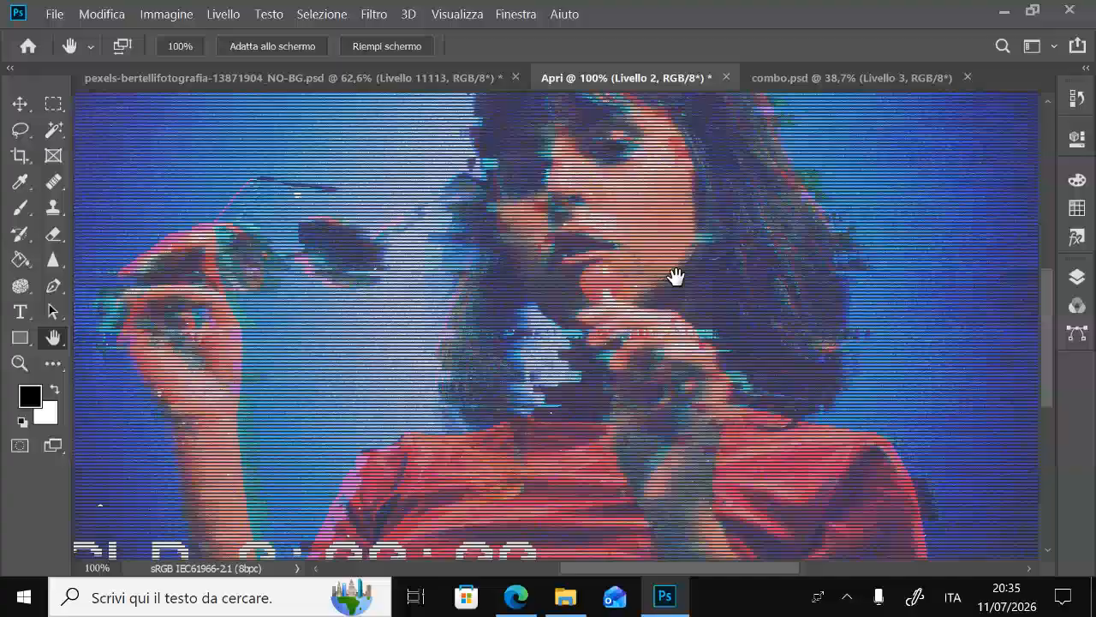
drag(715, 435, 729, 386)
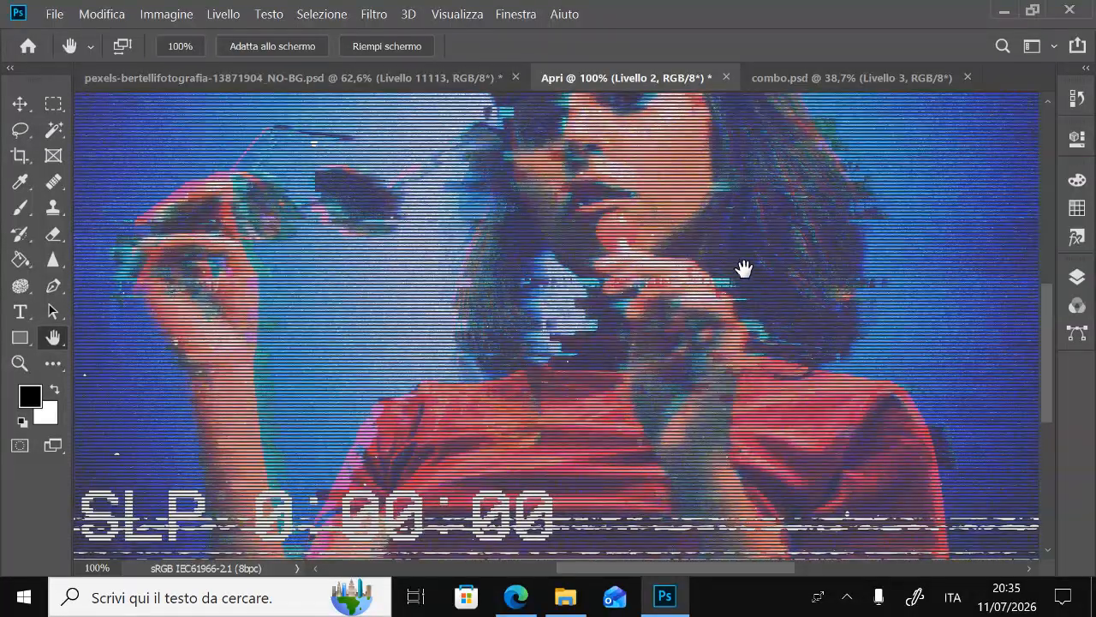
drag(744, 269, 734, 394)
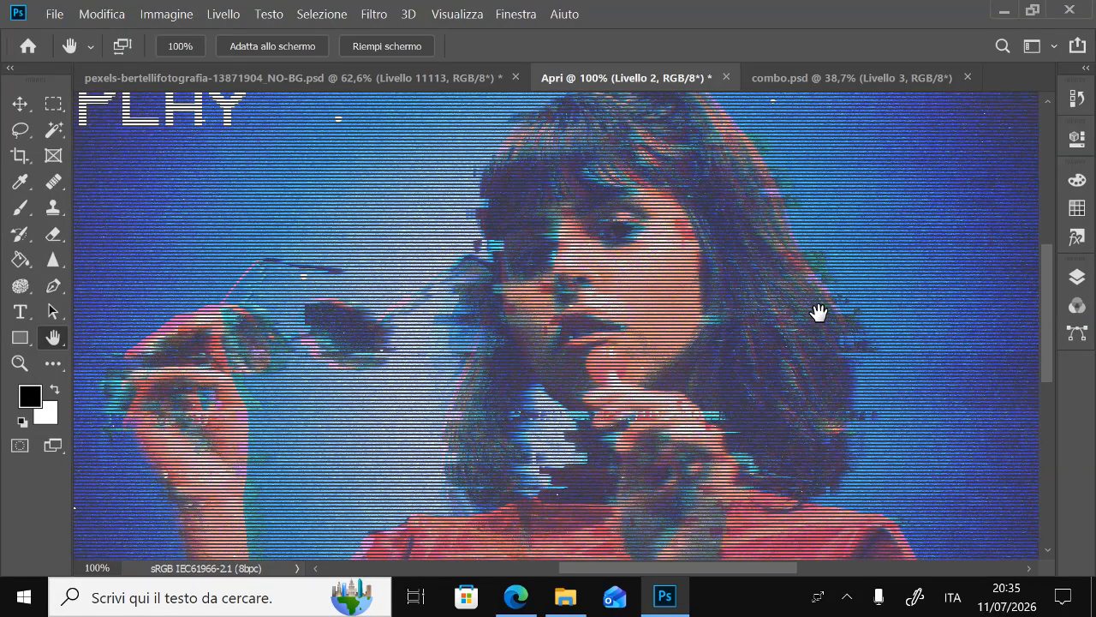
drag(377, 440, 374, 288)
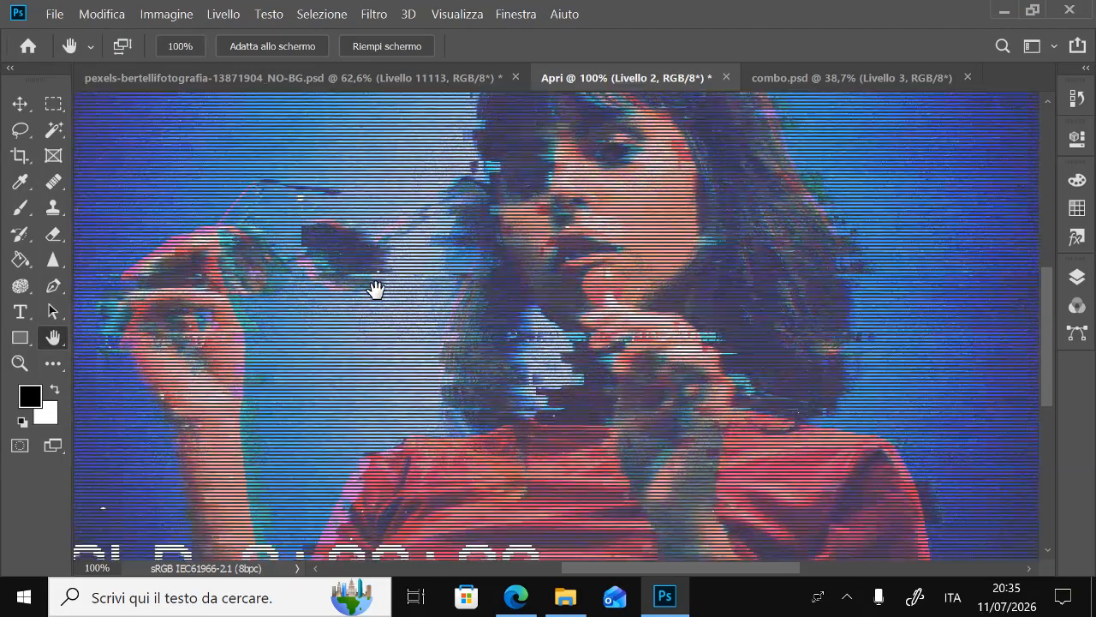
drag(441, 363, 511, 332)
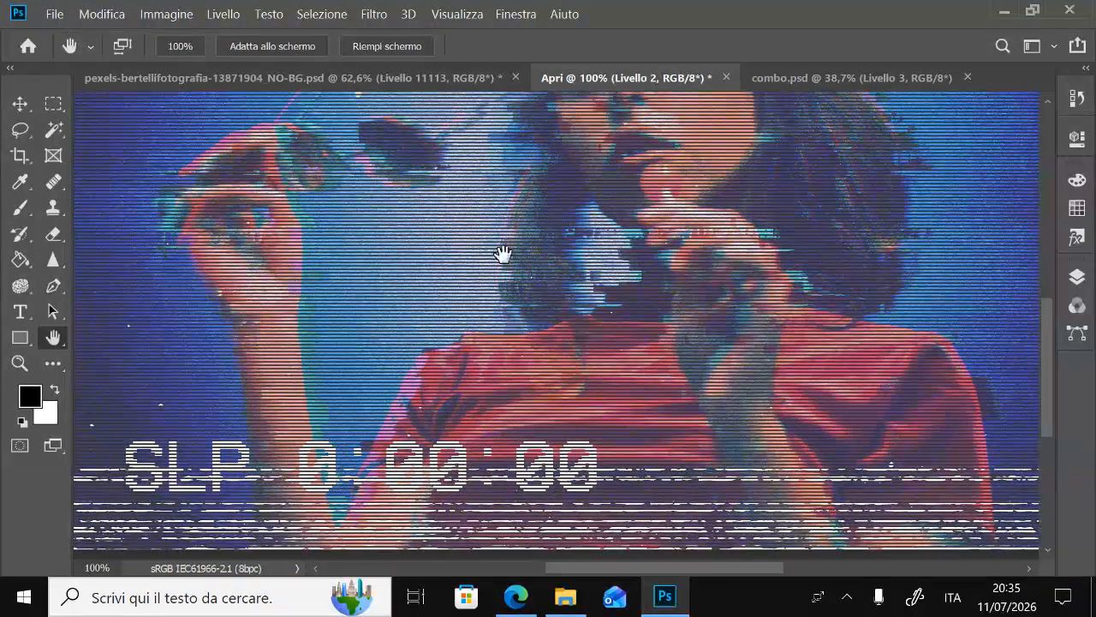
drag(503, 253, 534, 384)
drag(615, 318, 562, 329)
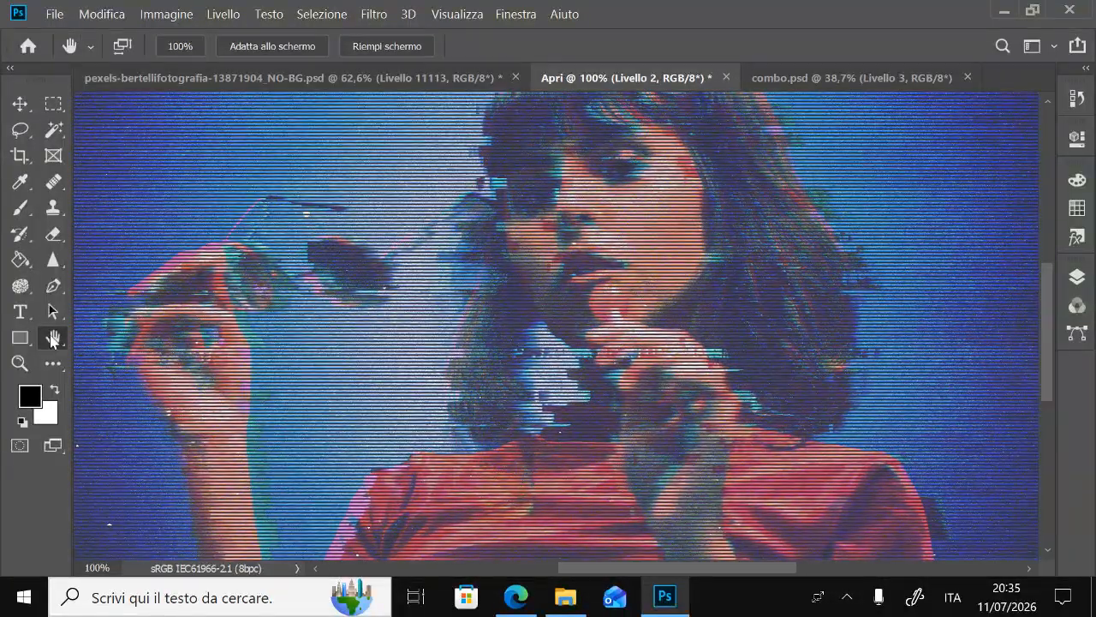